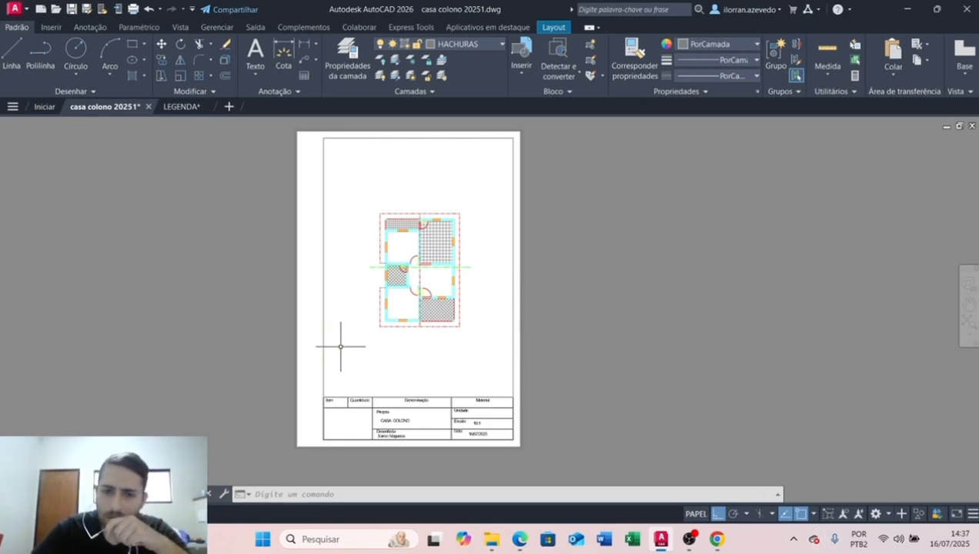
View the house floor plan in model space and return to the Layout1 sheet
middle_click_drag(261, 272, 312, 279)
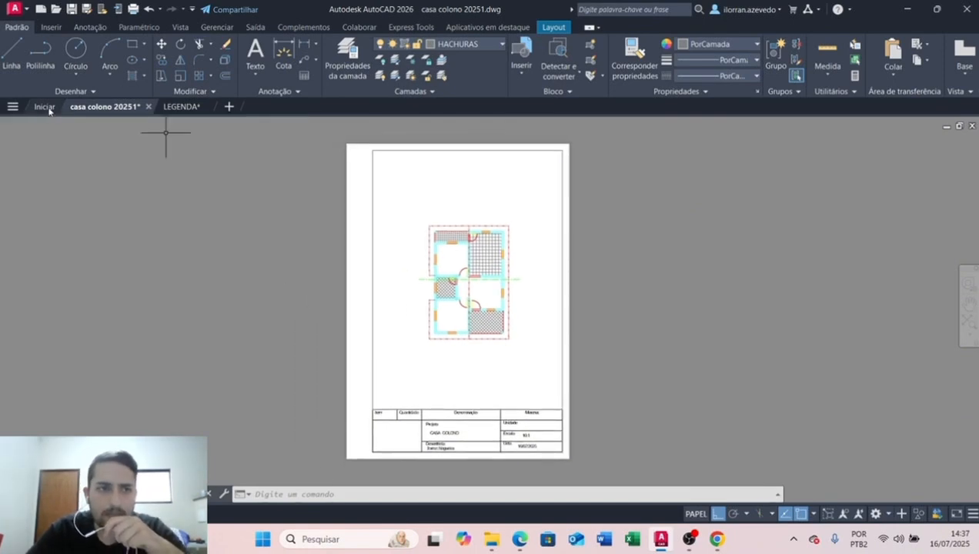
left_click(40, 513)
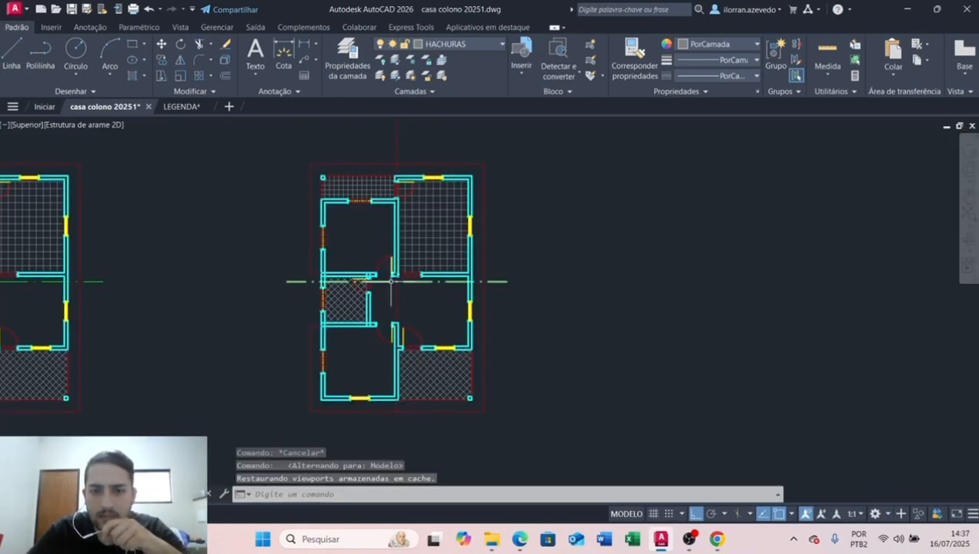
mouse_move(214, 149)
left_mouse_down()
mouse_move(520, 147)
mouse_move(688, 430)
mouse_move(697, 423)
left_mouse_up()
left_click(765, 283)
right_click(645, 231)
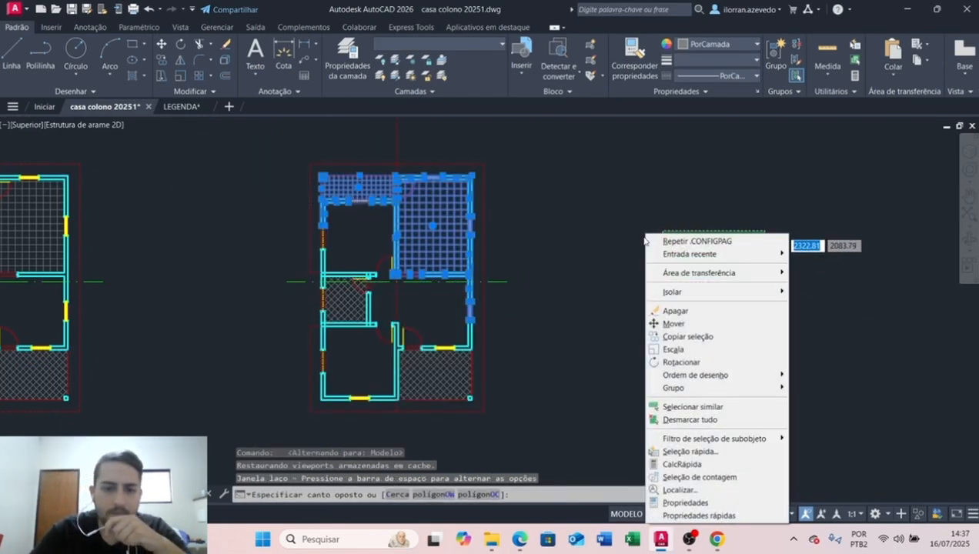
key("Escape")
key("Escape")
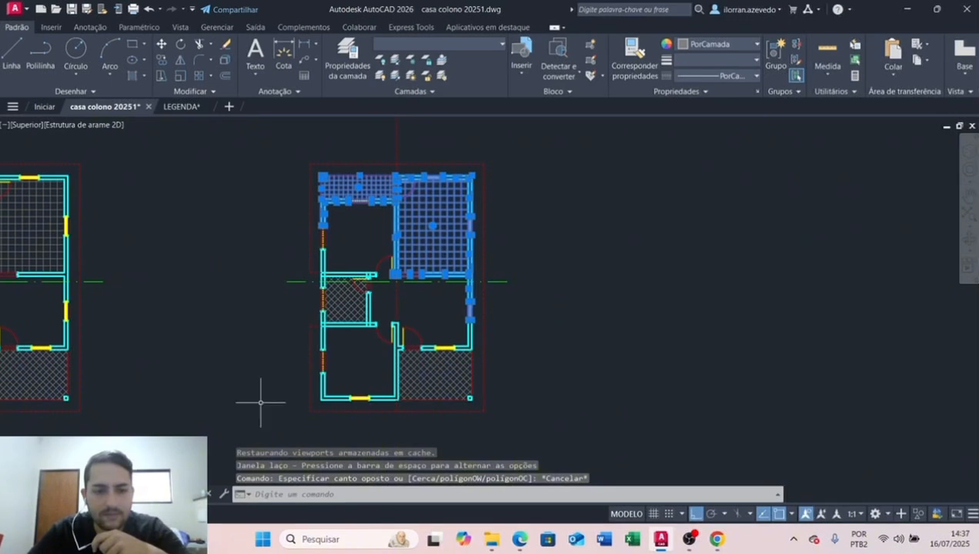
left_click(77, 513)
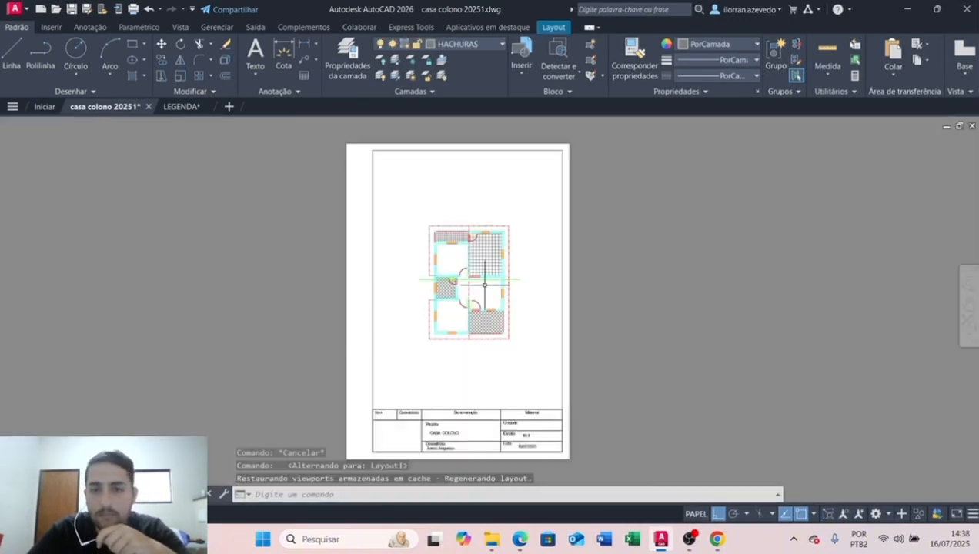
scroll(528, 291, "down", 1)
scroll(524, 323, "up", 1)
middle_click_drag(523, 324, 536, 279)
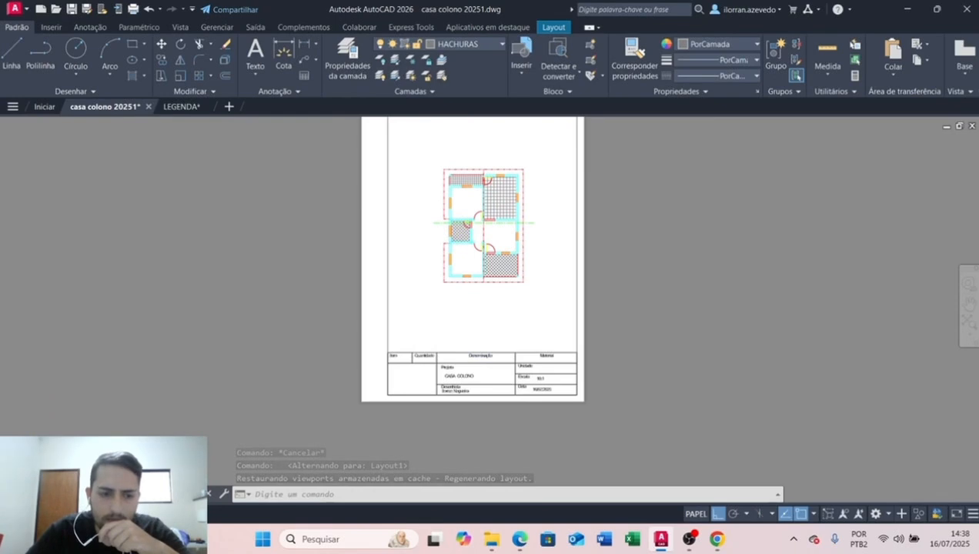
Create a new page setup for Layout1 in the Page Setup Manager, keeping the suggested name
right_click(98, 514)
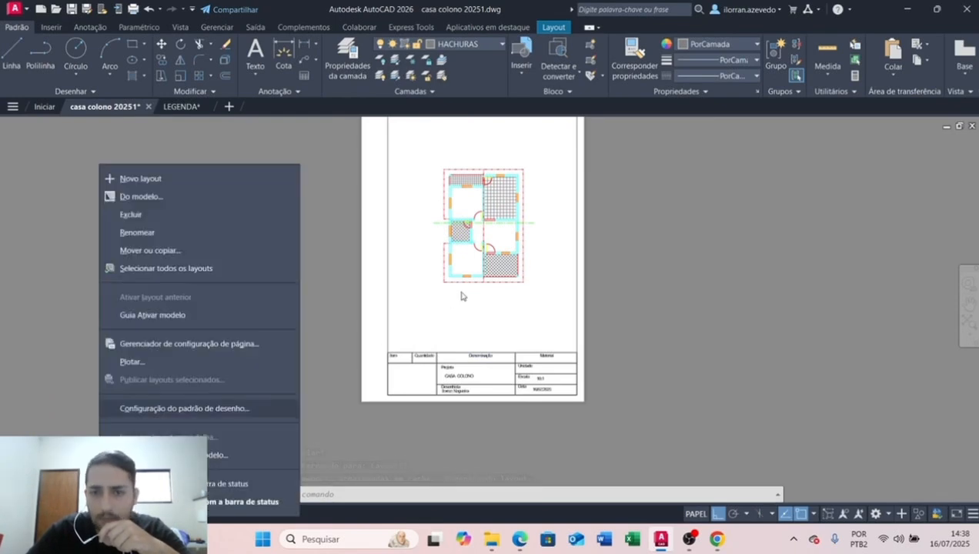
left_click(171, 346)
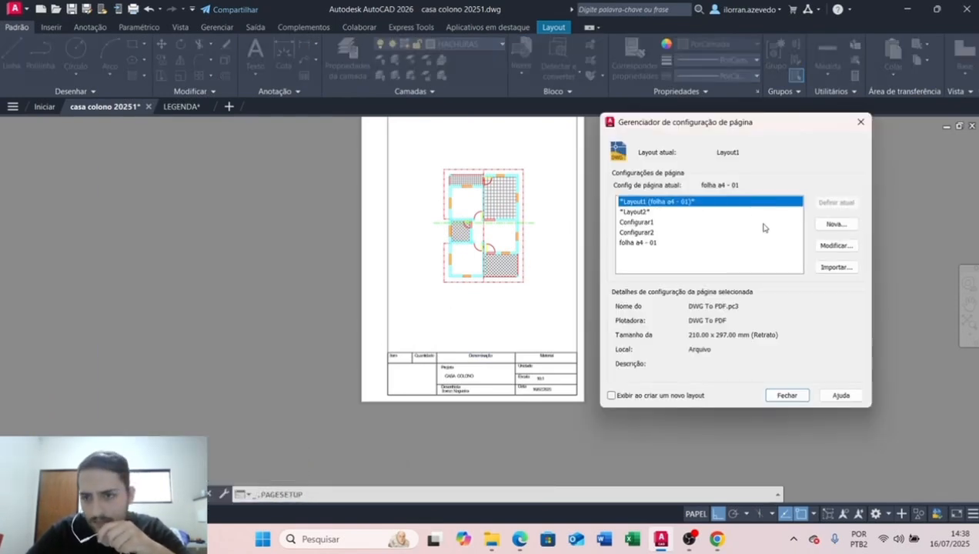
left_click(720, 223)
left_click(837, 225)
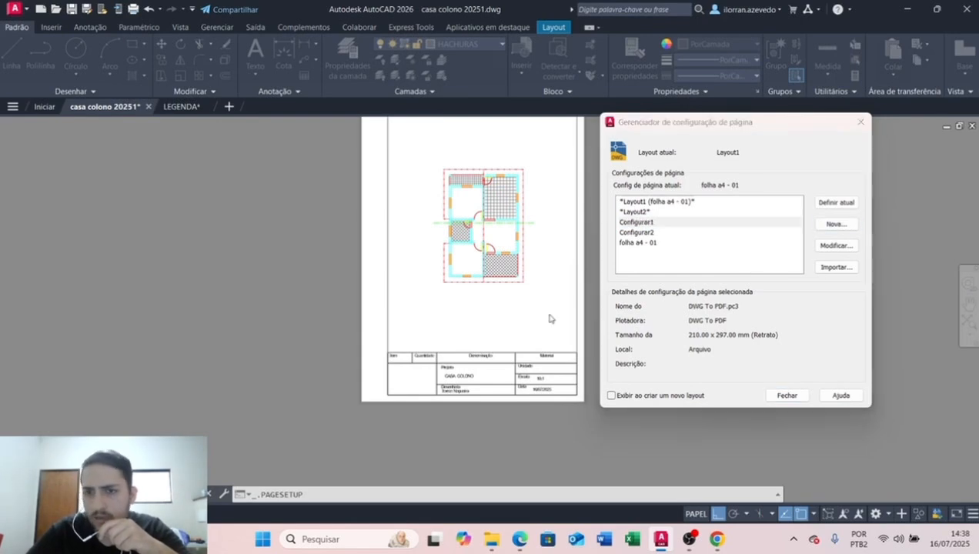
left_click(695, 338)
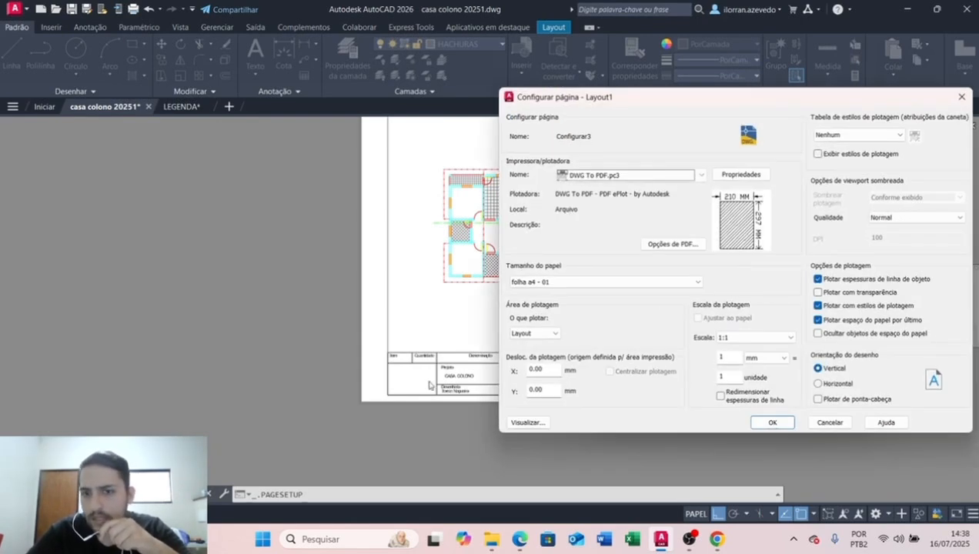
Check the available plotters, keep DWG To PDF.pc3, and examine its custom paper sizes
left_click(700, 175)
left_click(616, 225)
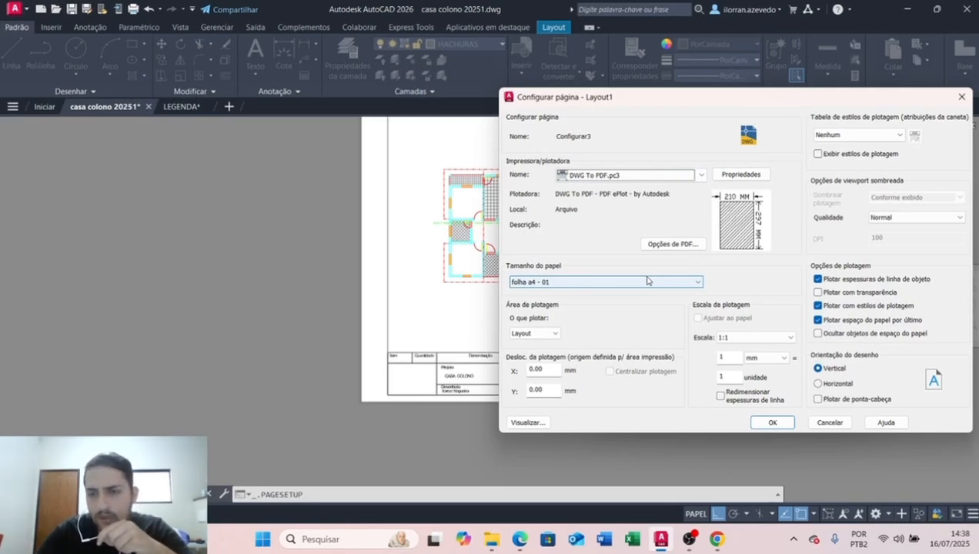
left_click(740, 174)
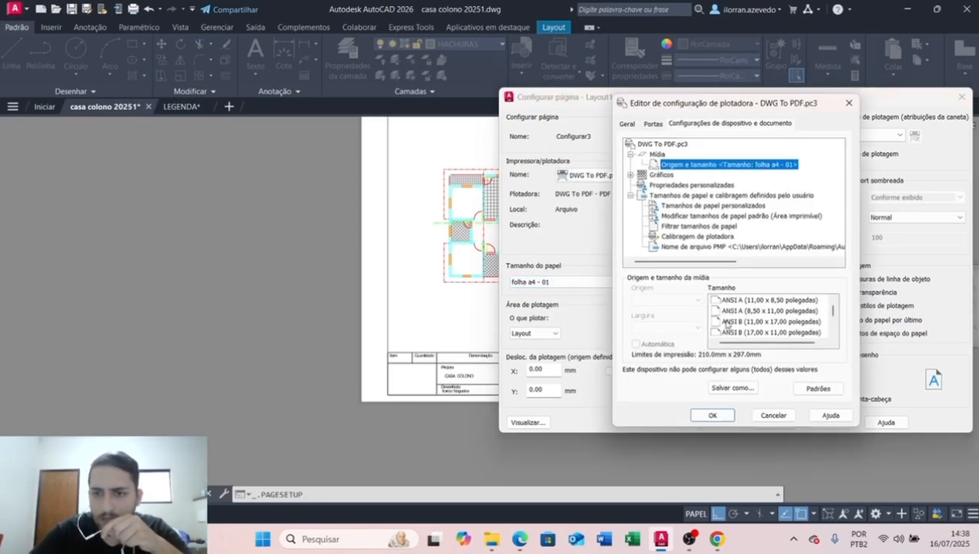
left_click(666, 208)
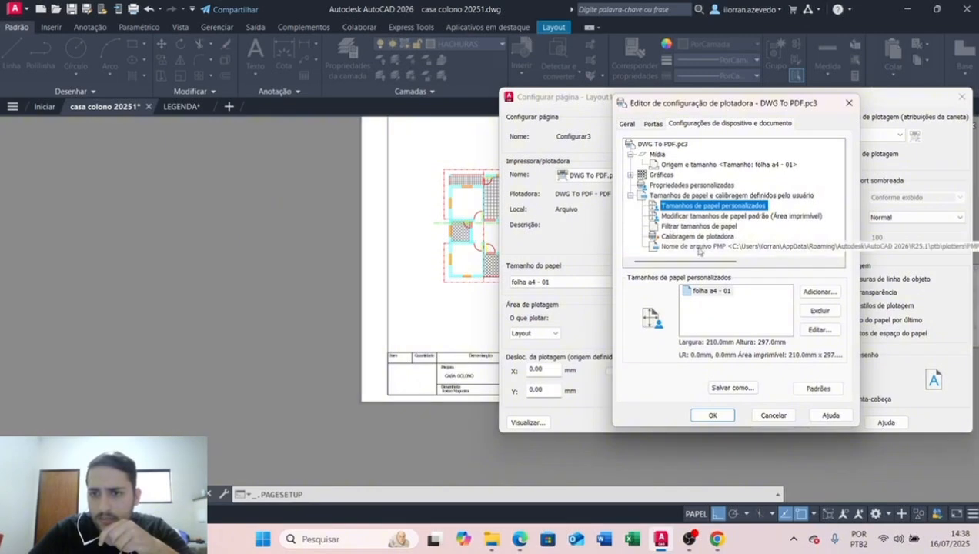
left_click(733, 415)
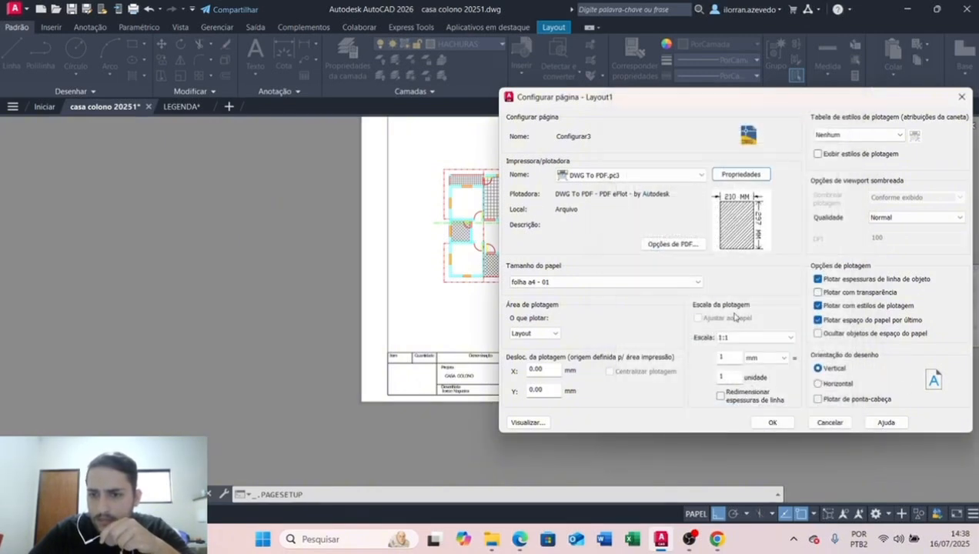
Try to add a custom 210 x 297 mm paper size from scratch with a top margin of 0
left_click(740, 176)
left_click(654, 205)
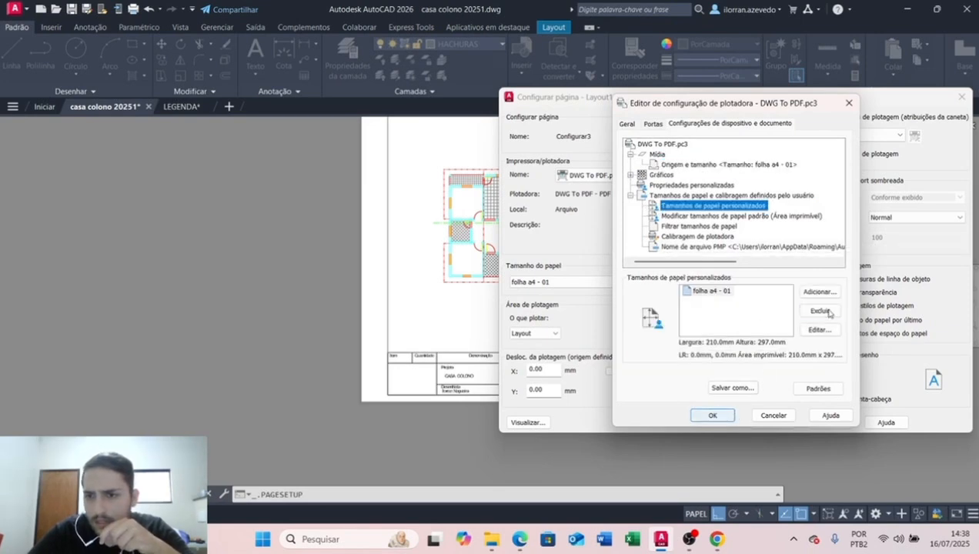
left_click(817, 292)
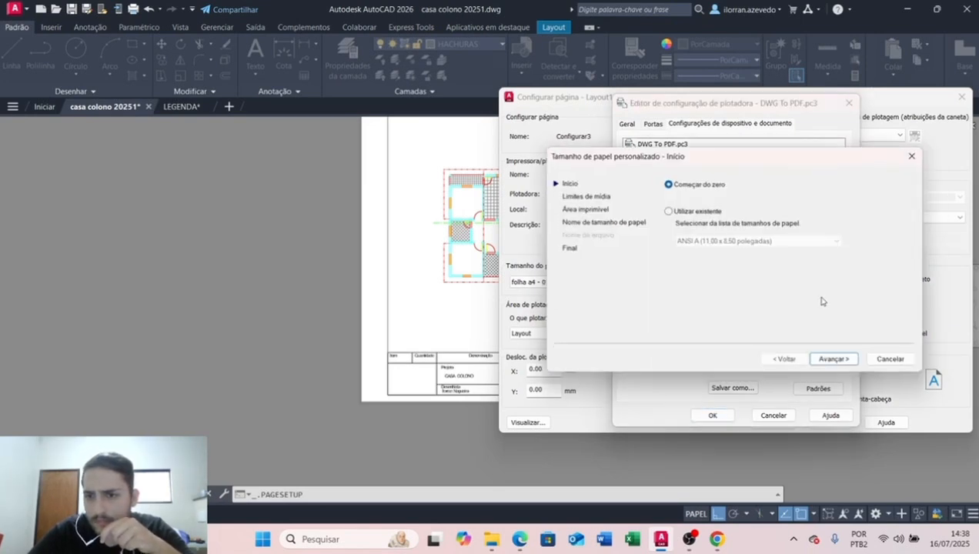
left_click(848, 365)
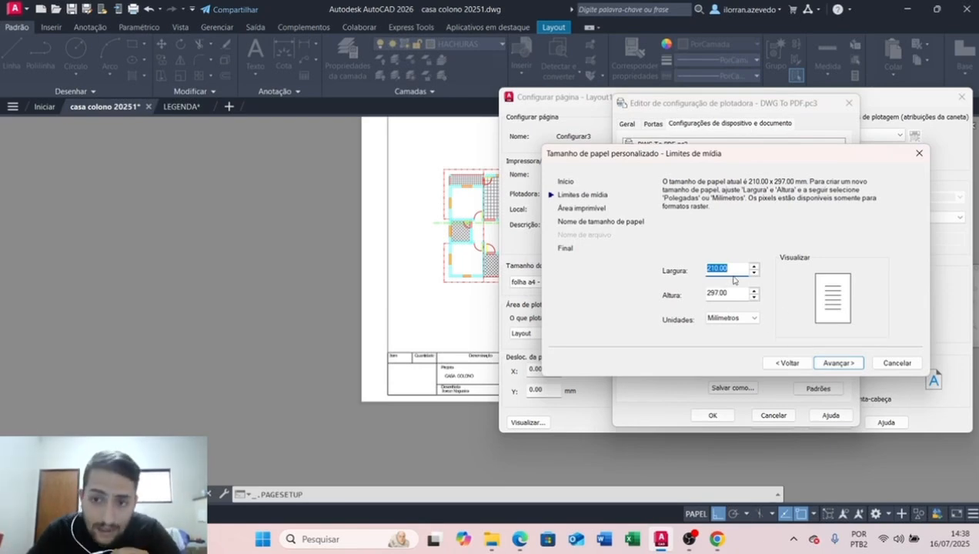
left_click(840, 364)
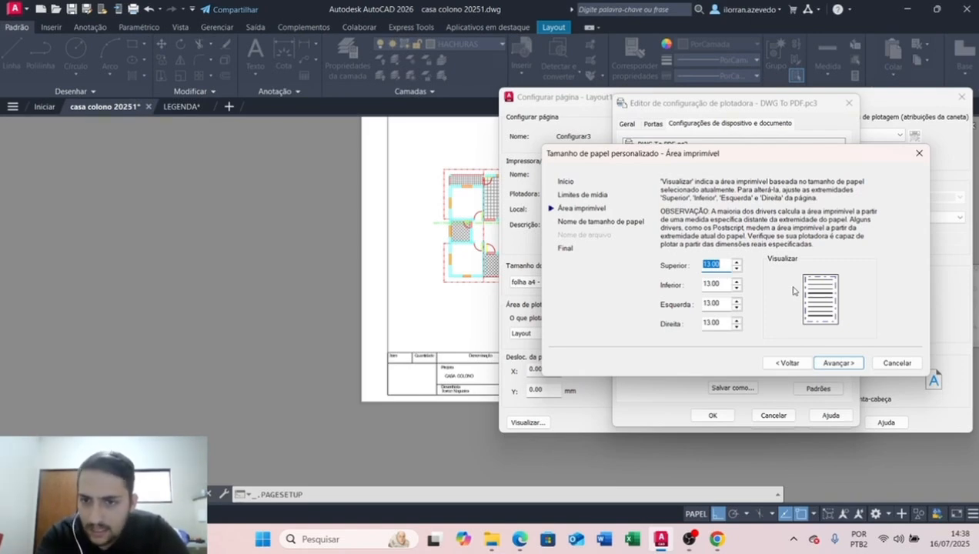
type("0")
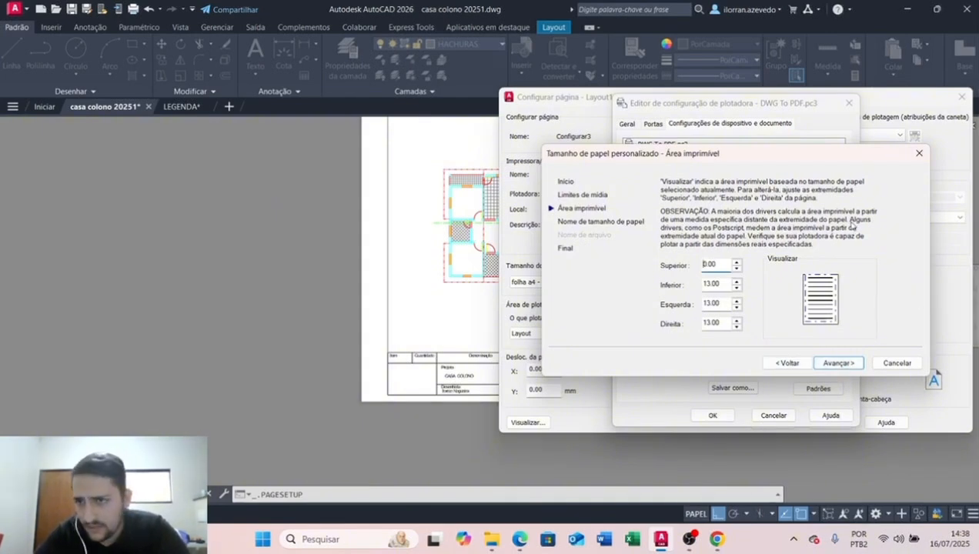
left_click(919, 154)
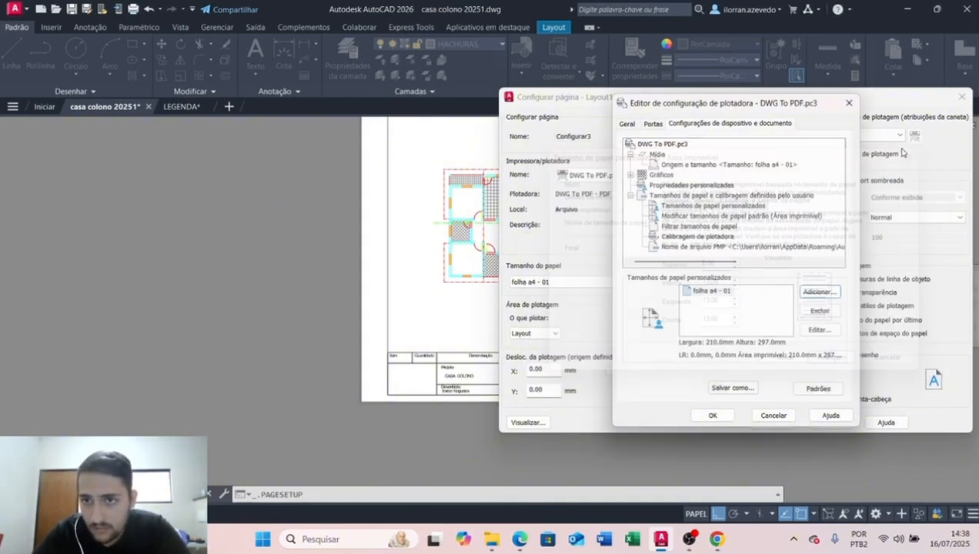
Close the plotter configuration and page setup dialogs to return to the Layout1 sheet
left_click(850, 102)
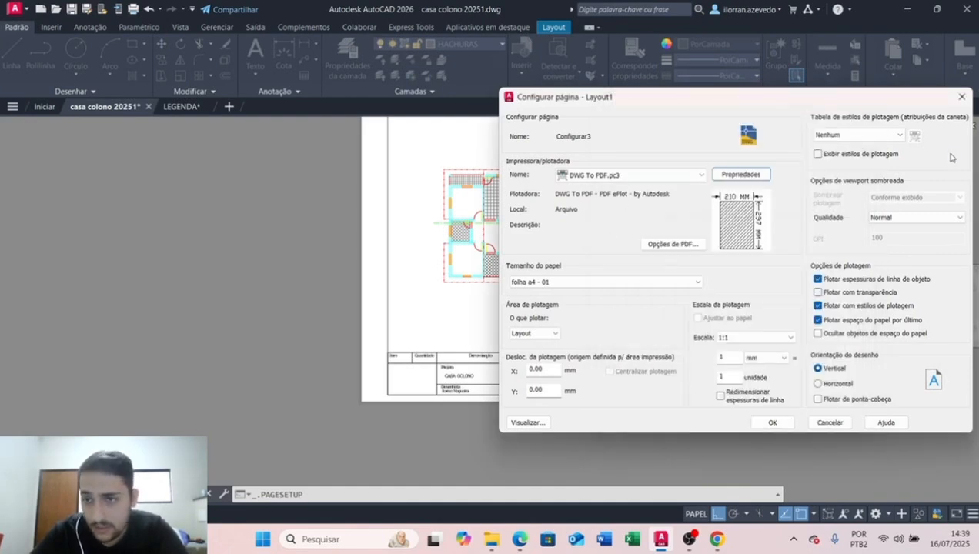
left_click(962, 96)
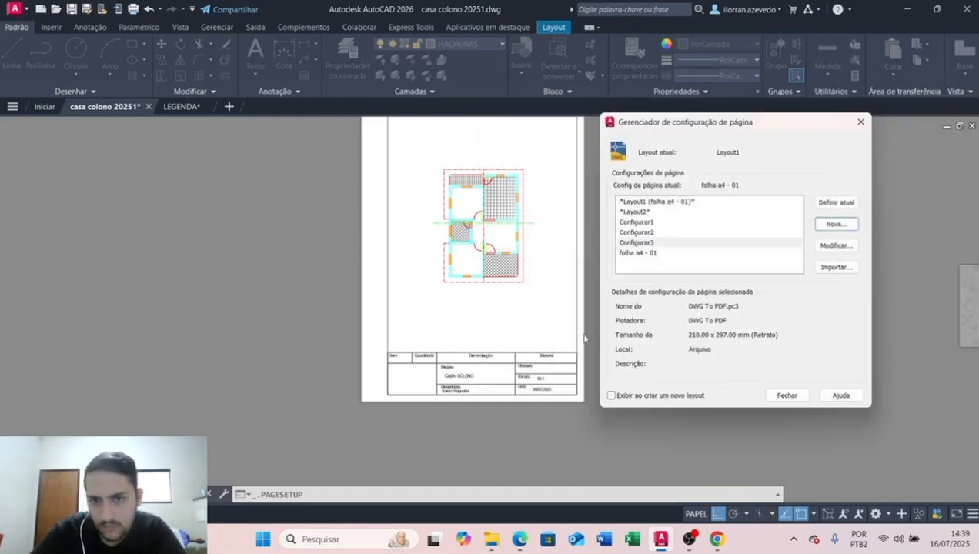
left_click(786, 395)
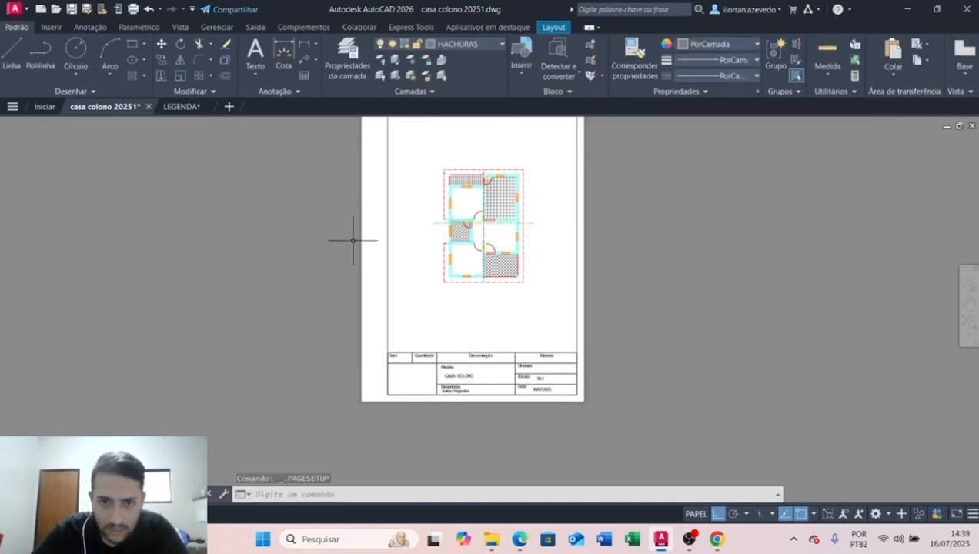
Examine the sheet's title block, including its project, drafter, scale and date fields
scroll(431, 292, "up", 5)
scroll(447, 310, "down", 3)
middle_click_drag(507, 349, 451, 240)
scroll(474, 319, "up", 5)
scroll(473, 319, "down", 4)
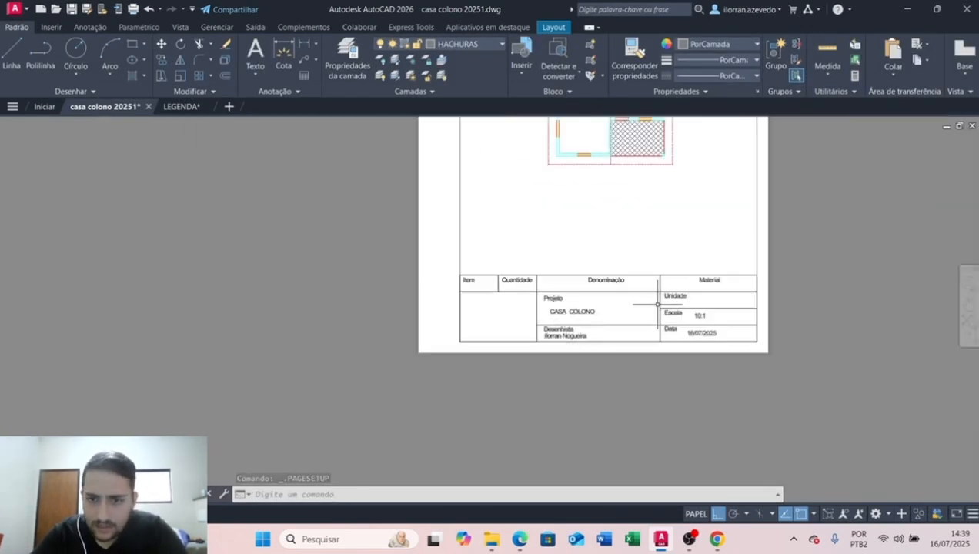
scroll(518, 331, "up", 3)
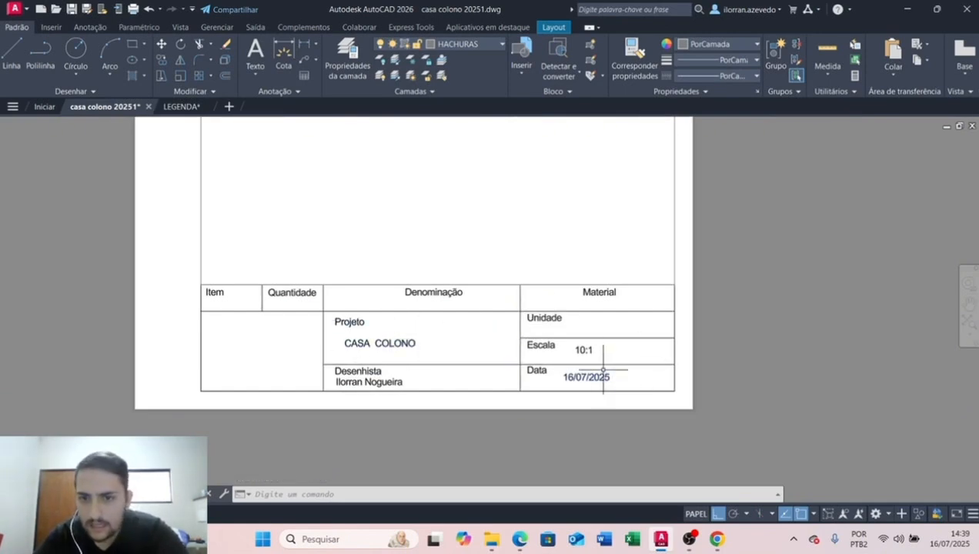
scroll(516, 290, "down", 3)
middle_click_drag(493, 250, 471, 356)
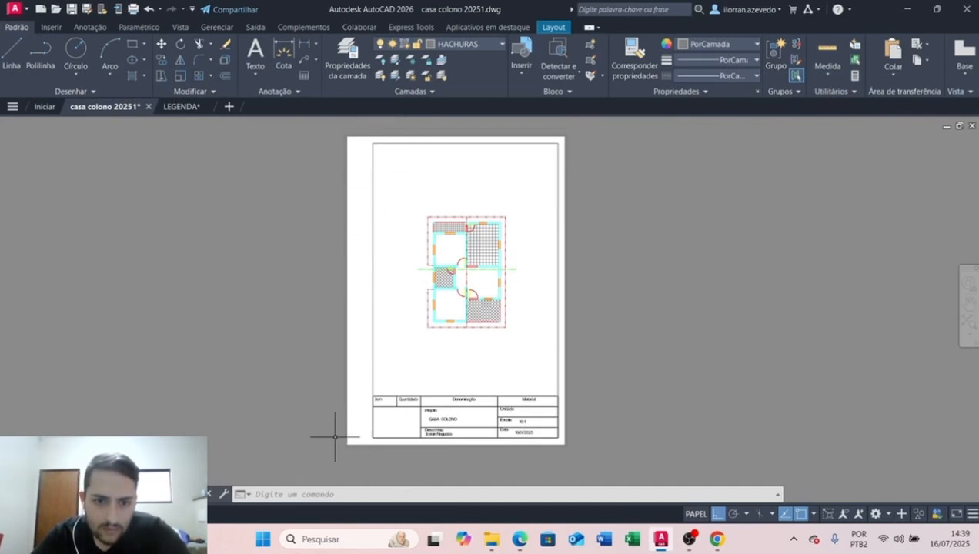
left_click(3, 52)
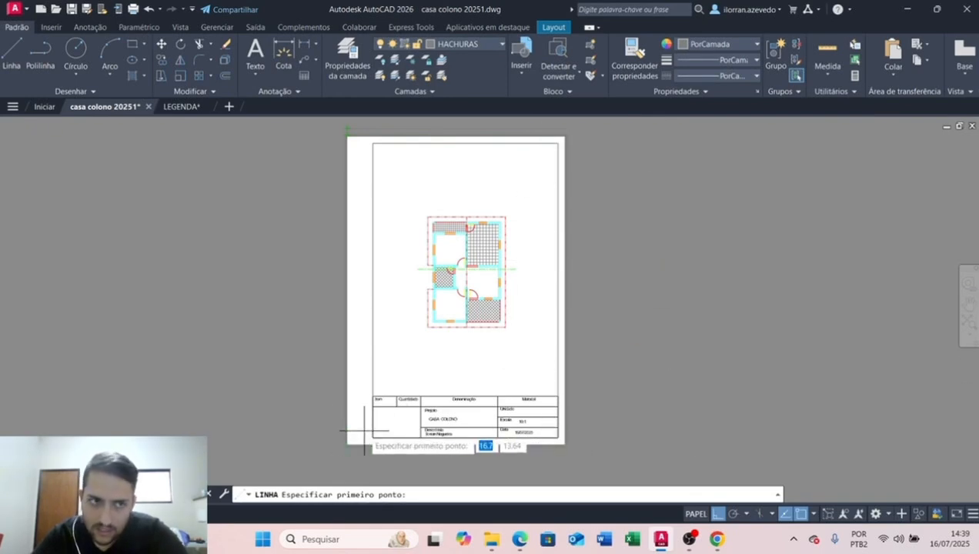
key("Escape")
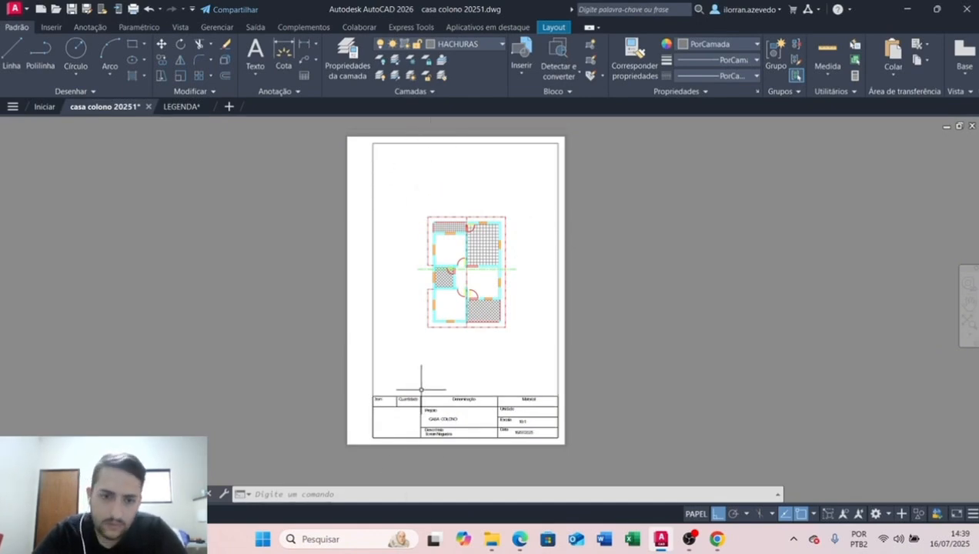
scroll(411, 400, "up", 3)
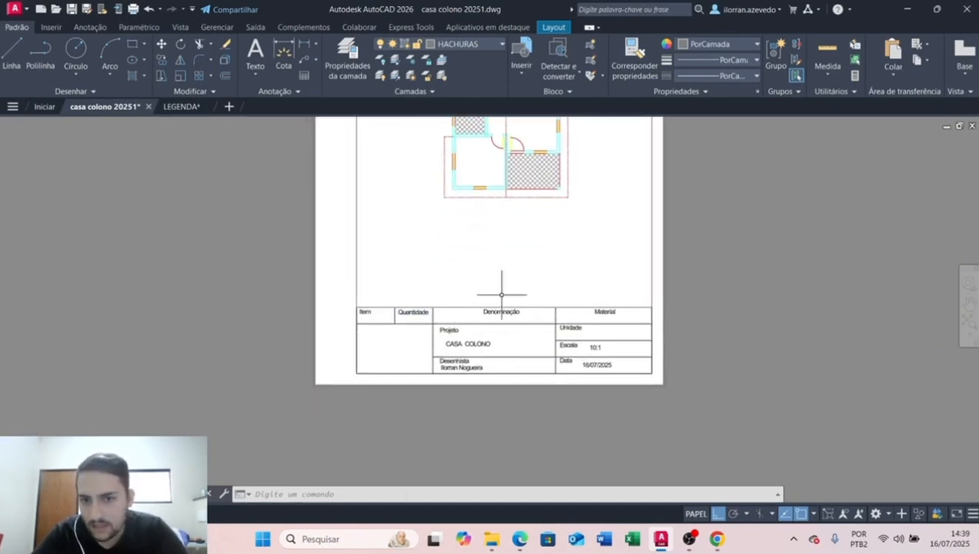
middle_click_drag(594, 224, 562, 351)
scroll(560, 354, "down", 2)
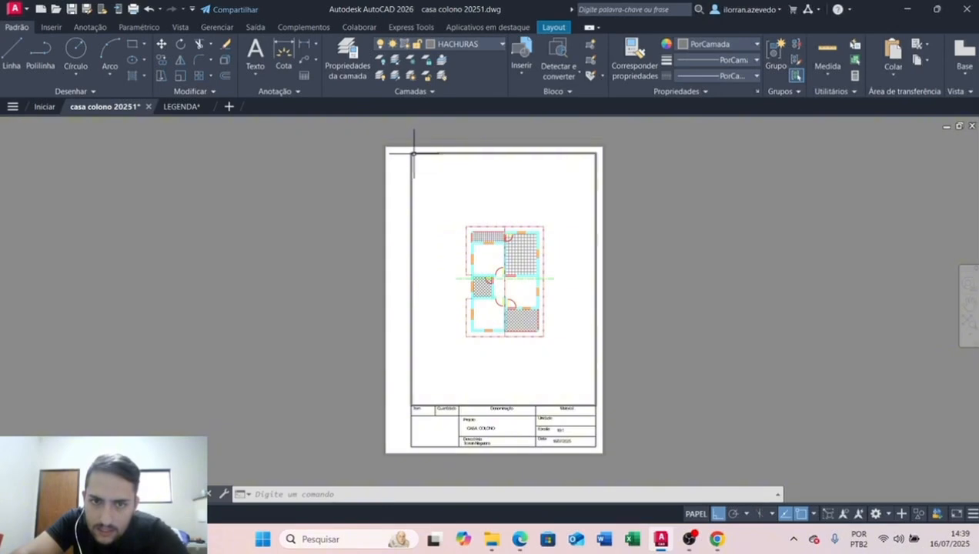
left_click(294, 495)
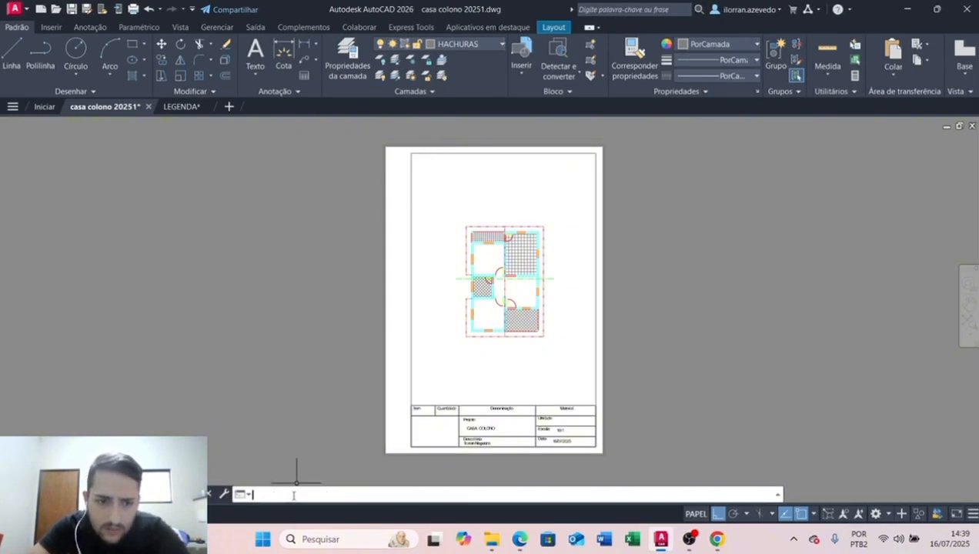
type("VI")
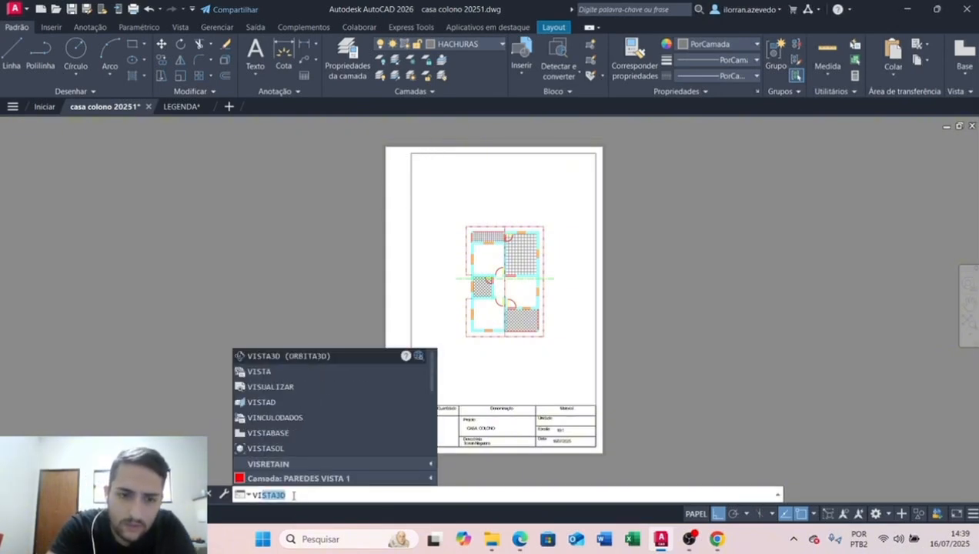
type("EW")
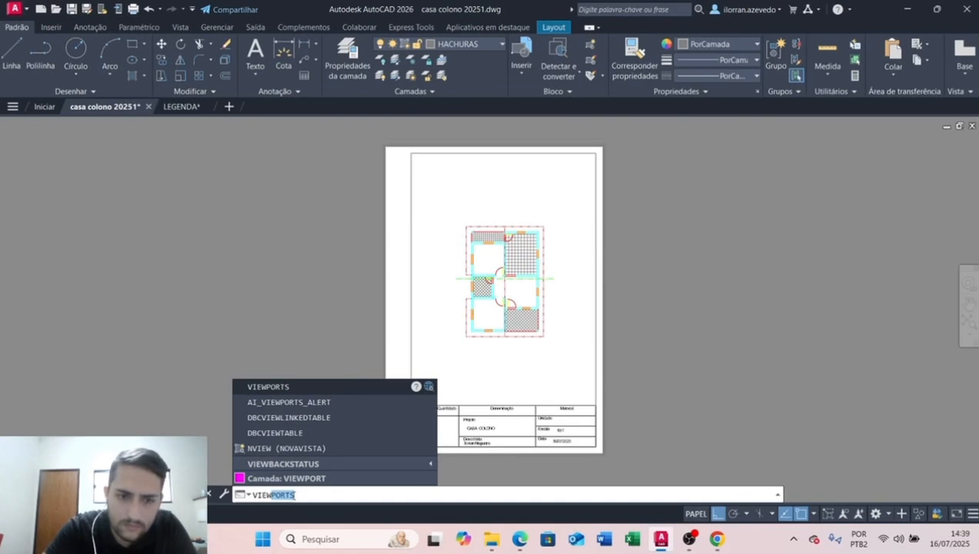
key("Down")
key("Down")
key("Down")
key("Down")
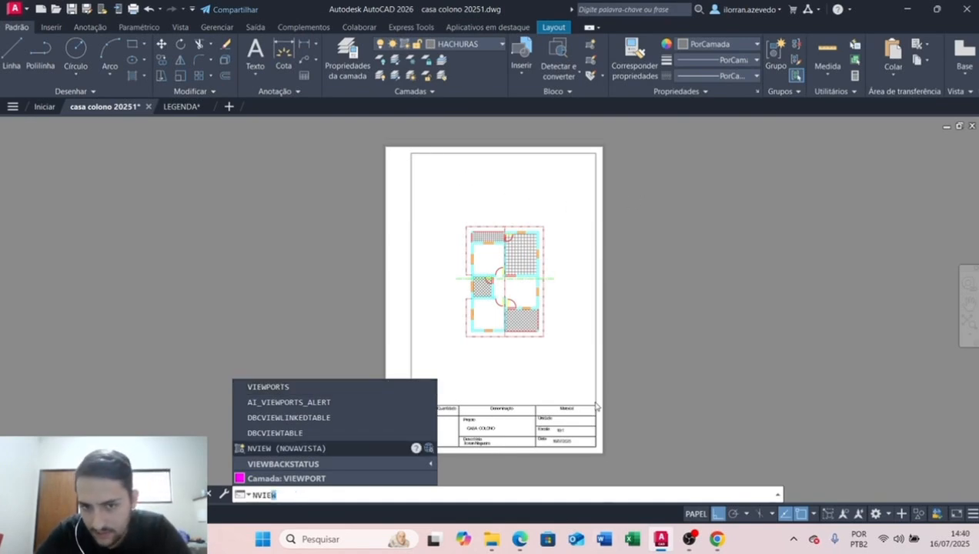
key("Escape")
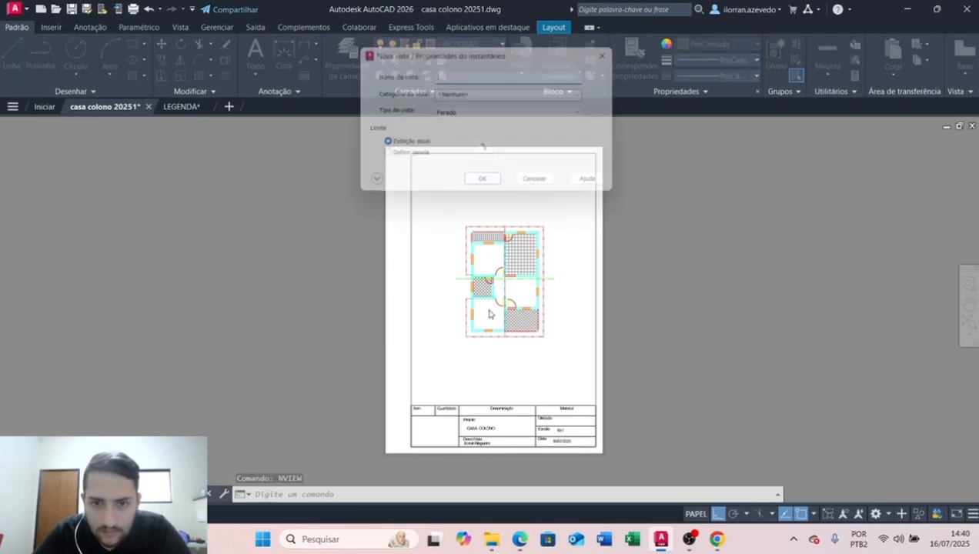
Dismiss the new view dialog and examine the floor plan and its placement on the A4 sheet
left_click(549, 190)
scroll(490, 299, "up", 5)
scroll(492, 298, "down", 5)
scroll(538, 269, "up", 4)
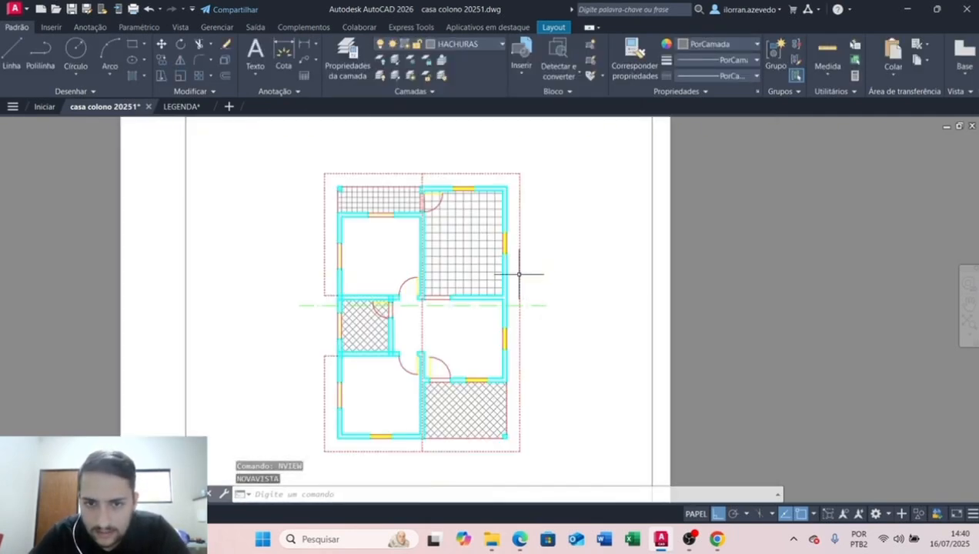
scroll(500, 262, "down", 4)
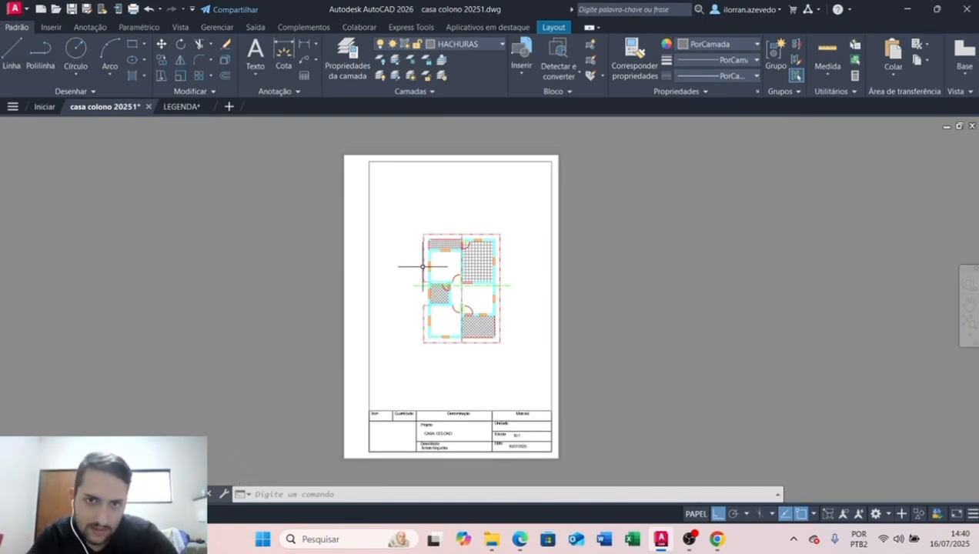
scroll(471, 225, "up", 2)
scroll(500, 220, "down", 3)
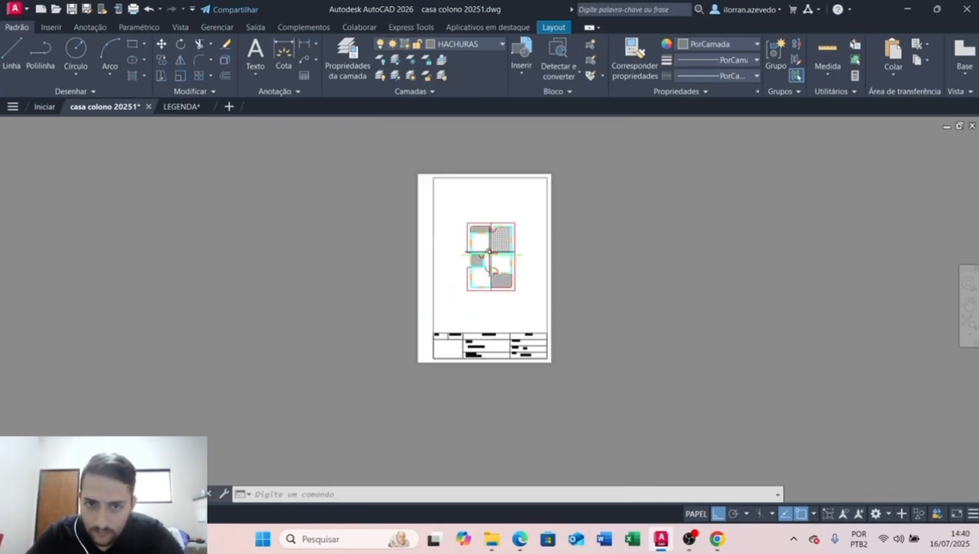
scroll(471, 308, "up", 4)
scroll(539, 262, "down", 2)
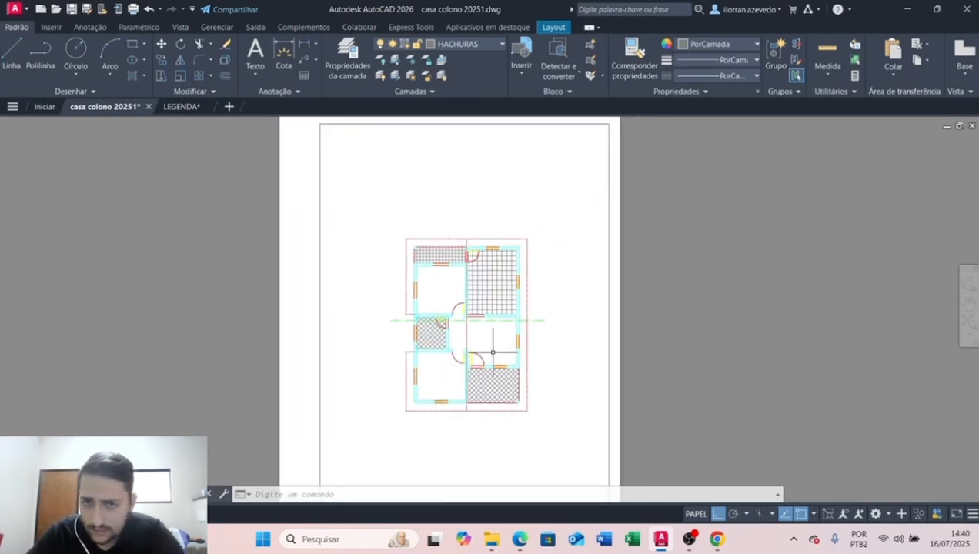
scroll(492, 349, "down", 2)
scroll(524, 291, "up", 1)
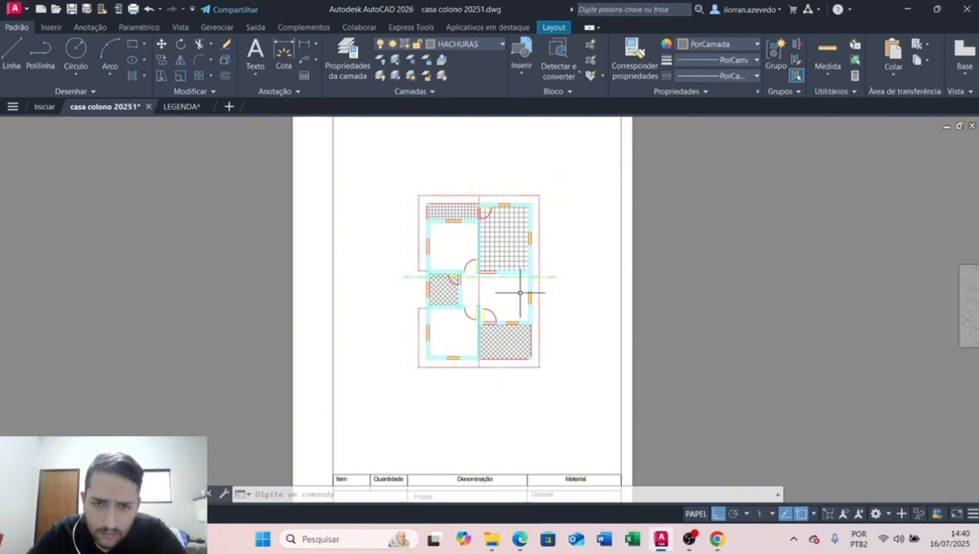
scroll(520, 293, "down", 1)
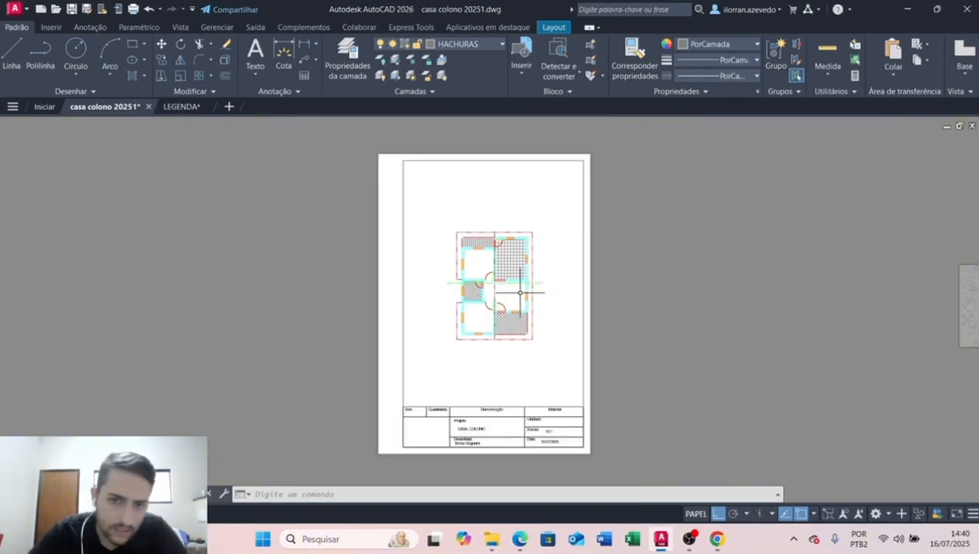
Check the drawing's layer list and the layer colours, leaving the current layer as it is
left_click(495, 48)
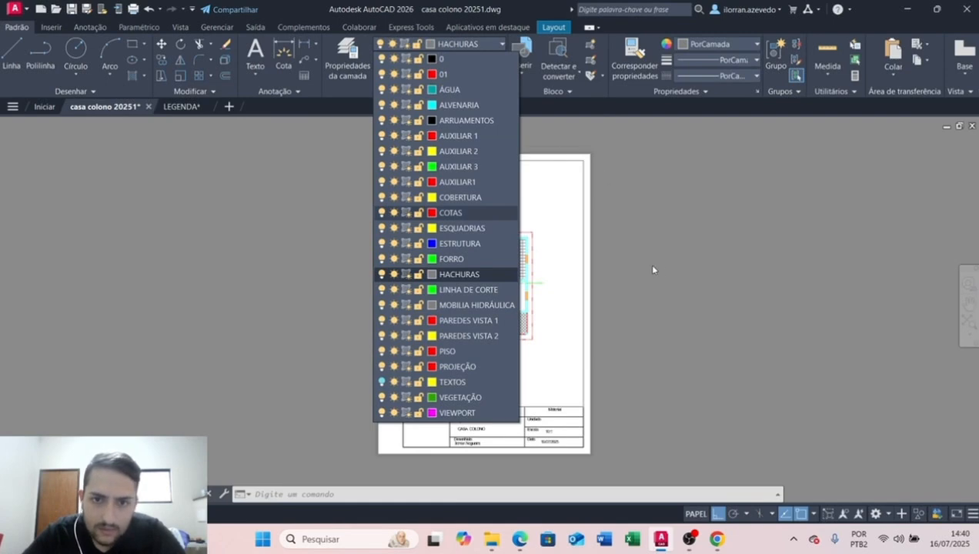
left_click(653, 269)
scroll(536, 324, "up", 1)
scroll(536, 324, "down", 1)
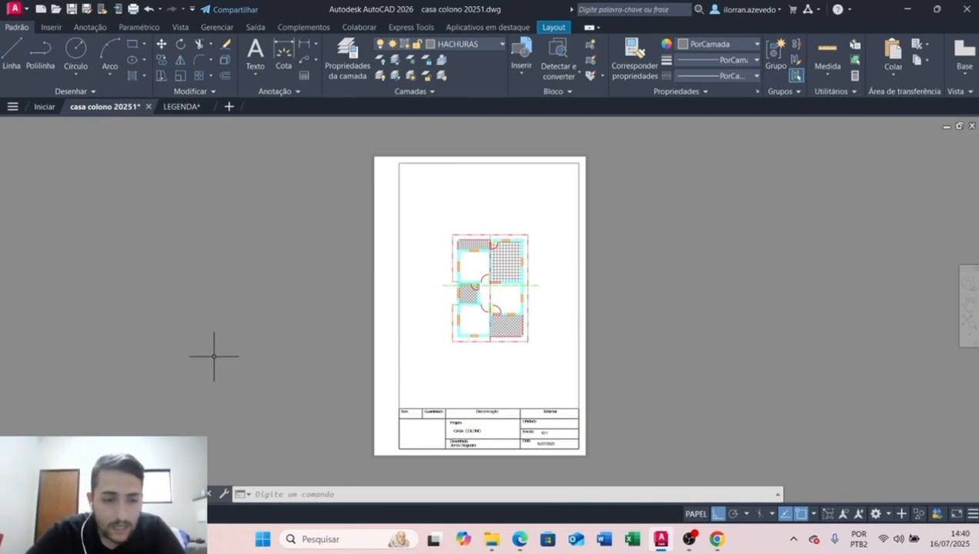
Check the page setups available for Layout1 and open the layout's plot settings
right_click(83, 509)
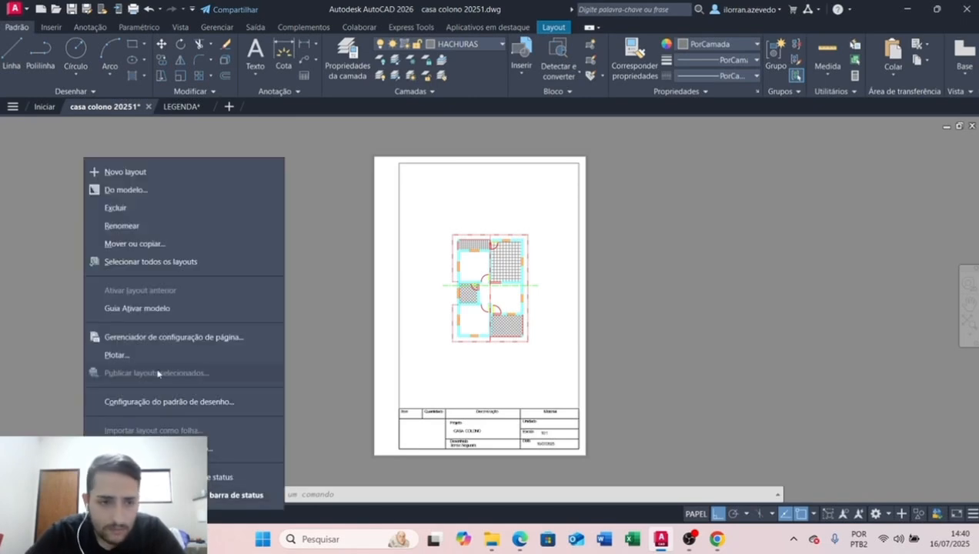
left_click(148, 341)
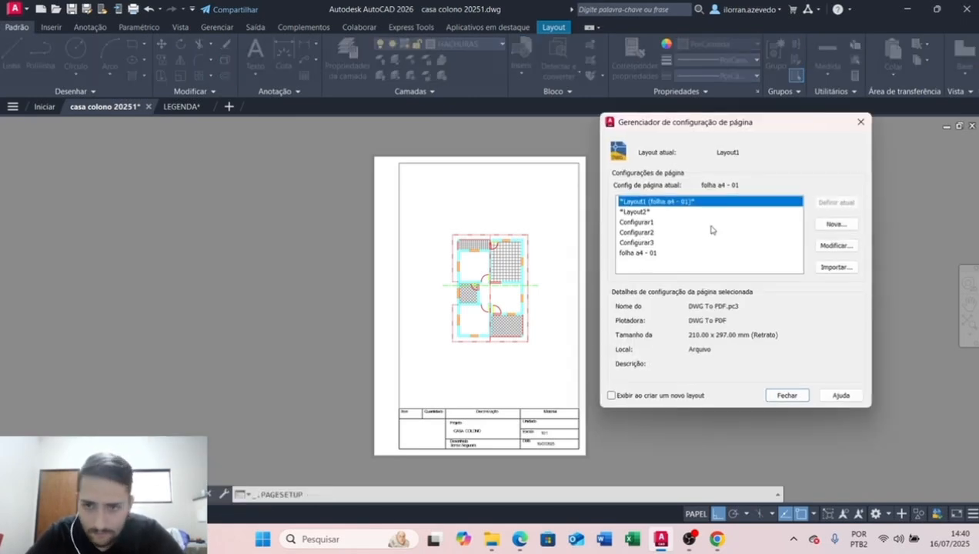
left_click(788, 395)
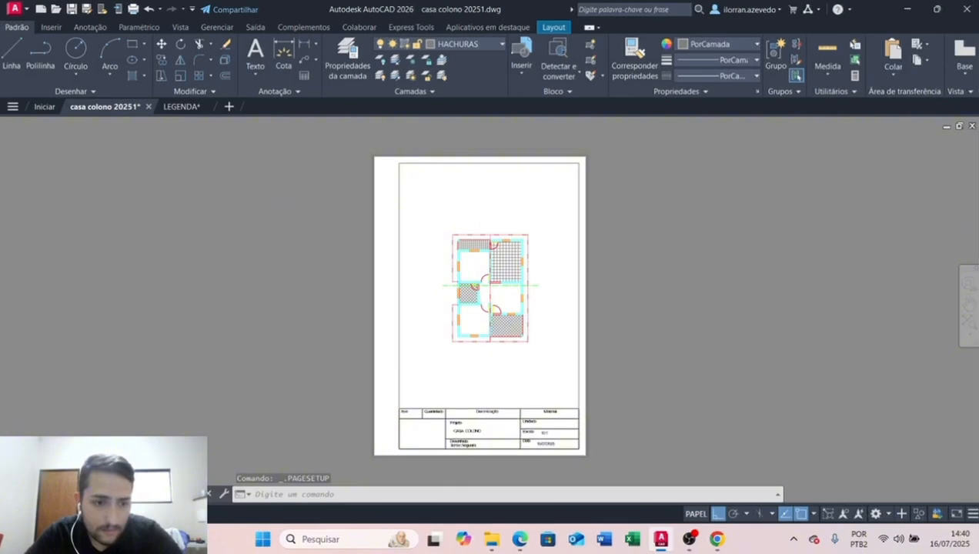
right_click(83, 509)
left_click(143, 358)
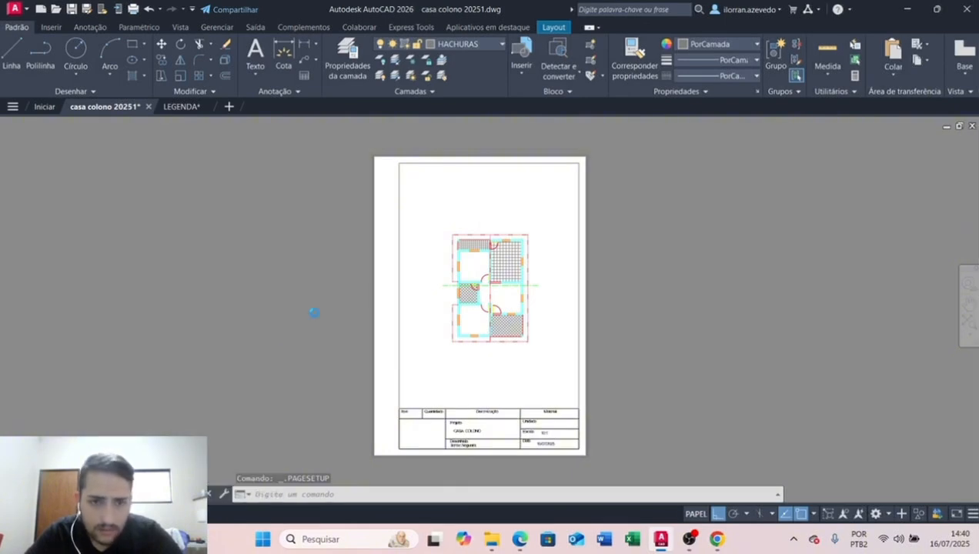
left_click(451, 302)
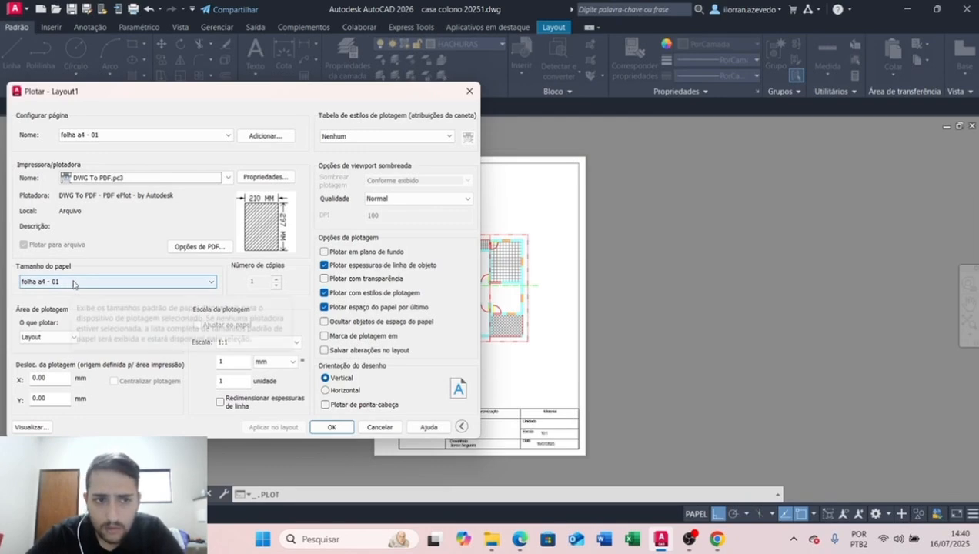
Preview the plot of the Layout1 sheet, inspect the plan and title block, and return to the plot settings
left_click(31, 426)
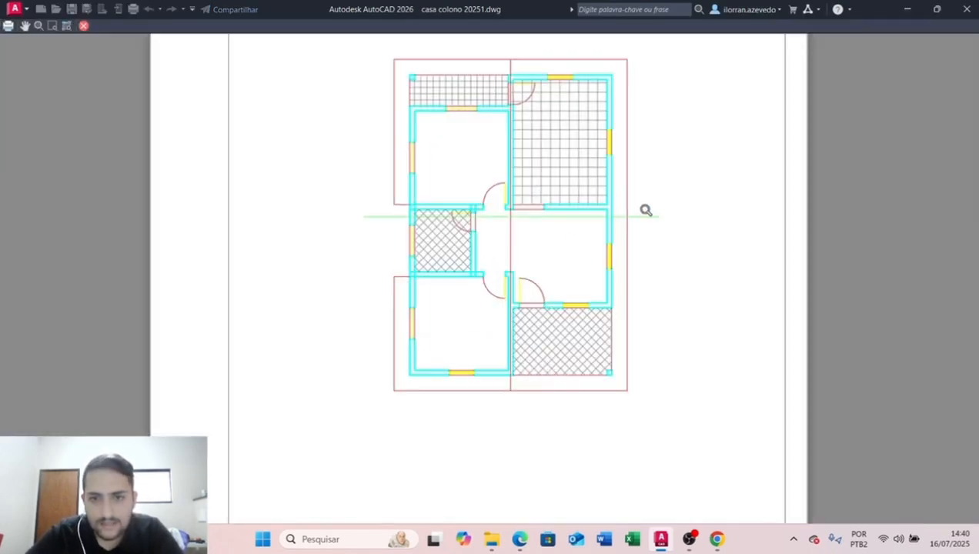
scroll(645, 212, "down", 4)
scroll(635, 216, "up", 2)
scroll(635, 217, "down", 2)
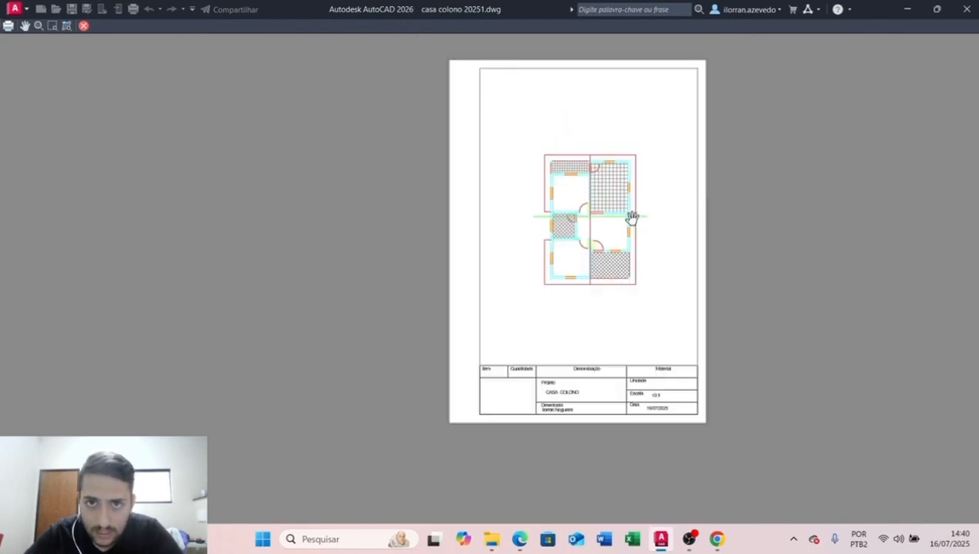
left_click(83, 26)
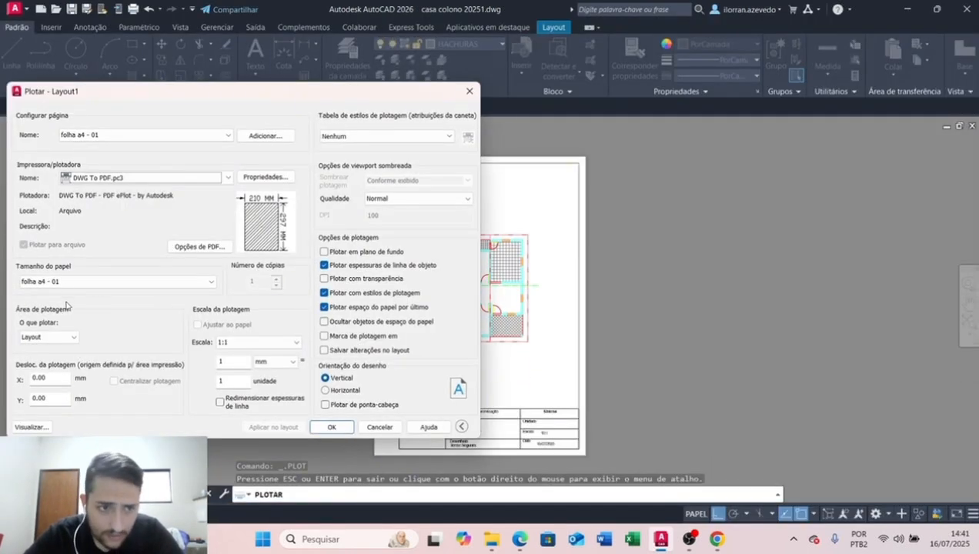
Assign the acad.ctb plot style table to the plot and open it for editing
left_click(443, 139)
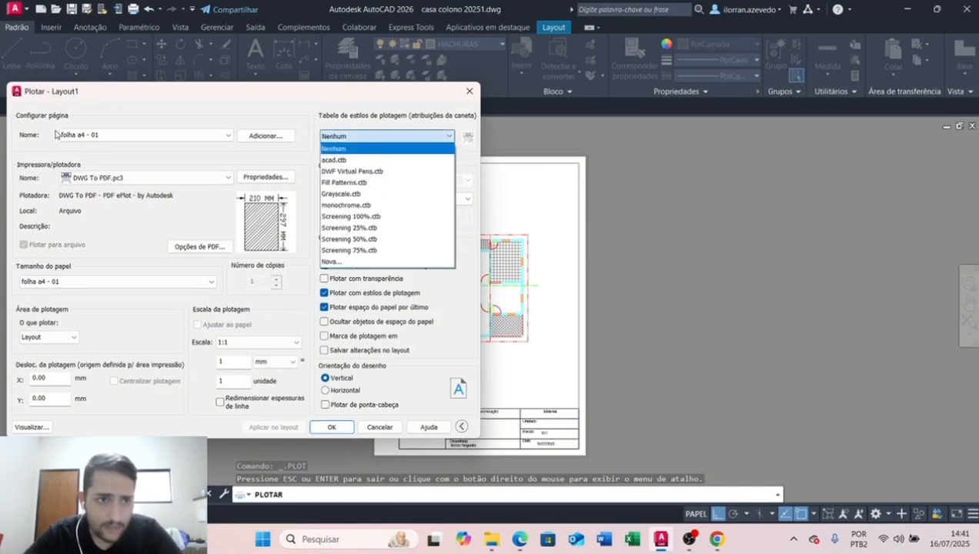
left_click(82, 181)
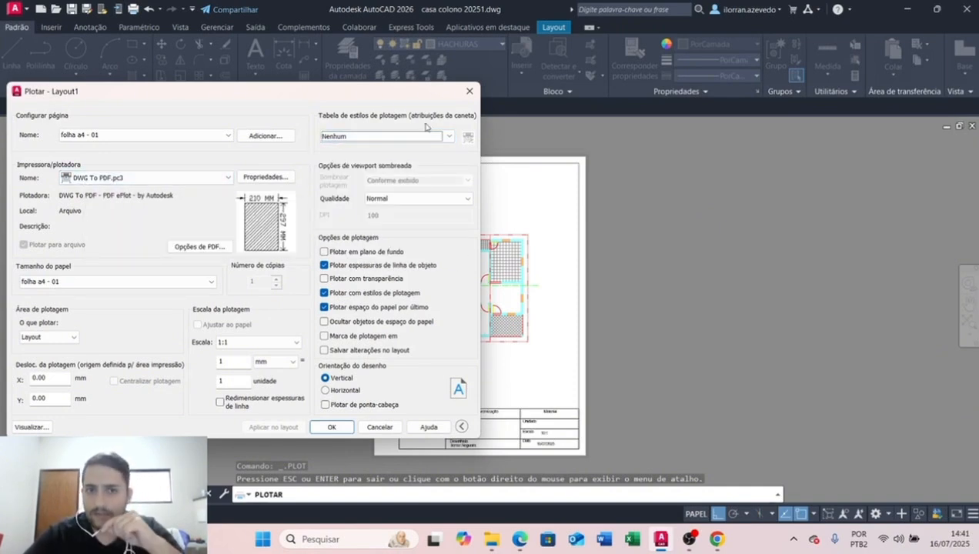
left_click(451, 138)
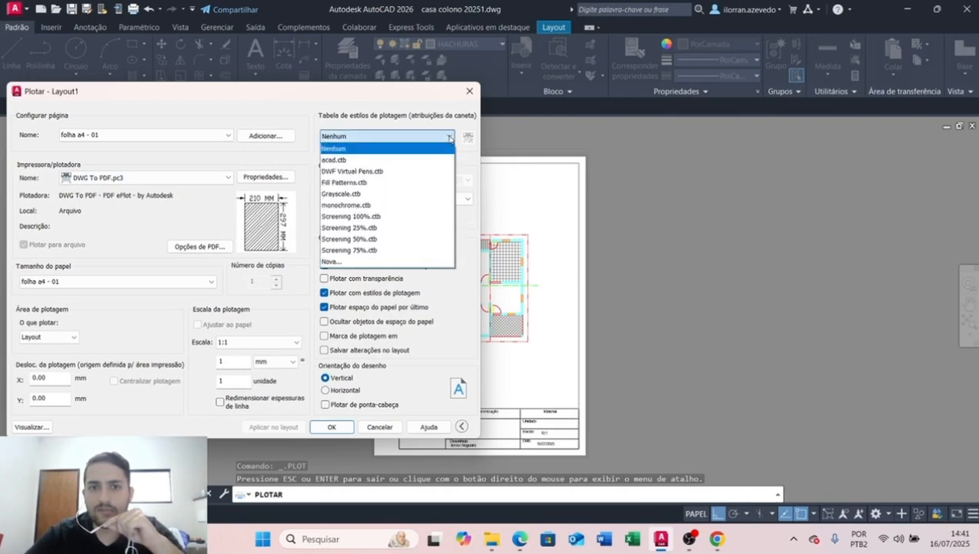
left_click(414, 160)
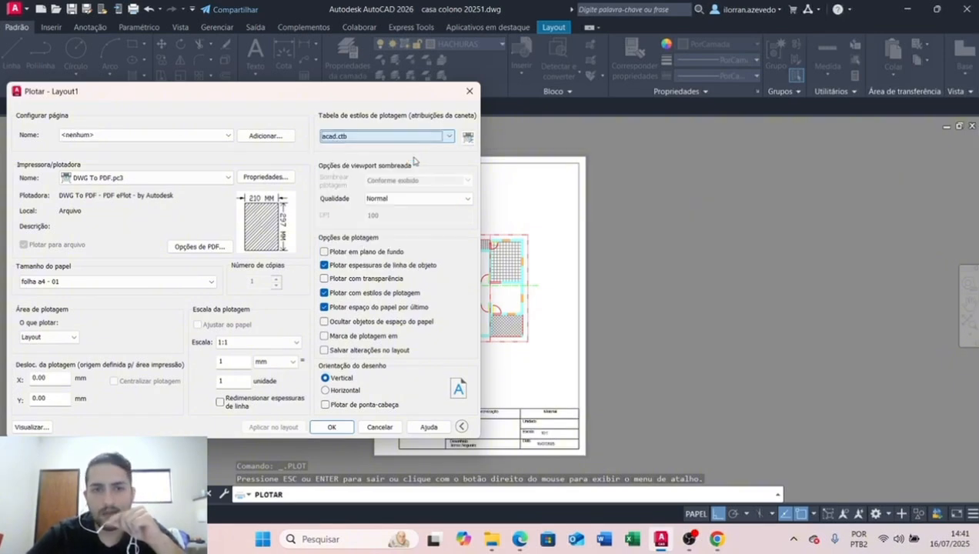
left_click(467, 137)
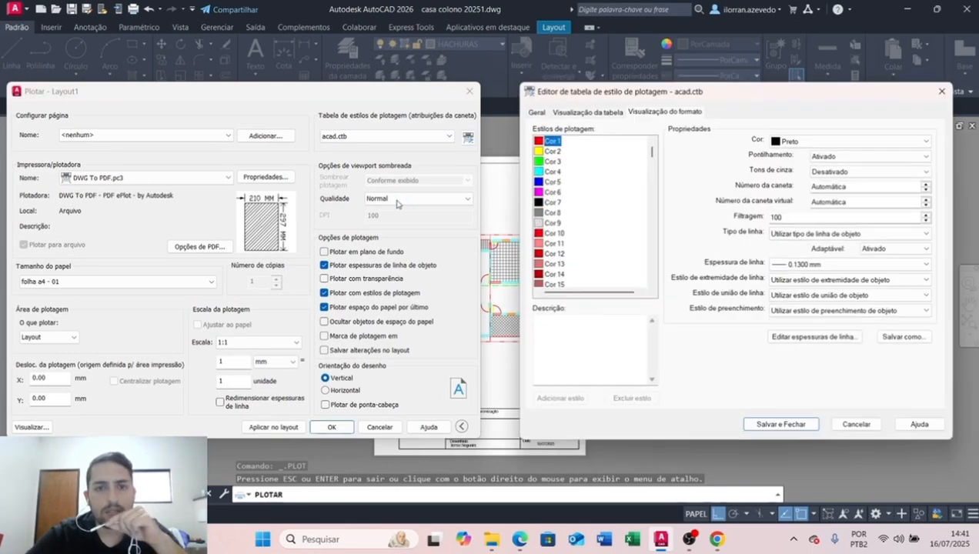
Set the plot colour of Cor 1 to Utilizar cor de objeto in the acad.ctb table
left_click(552, 151)
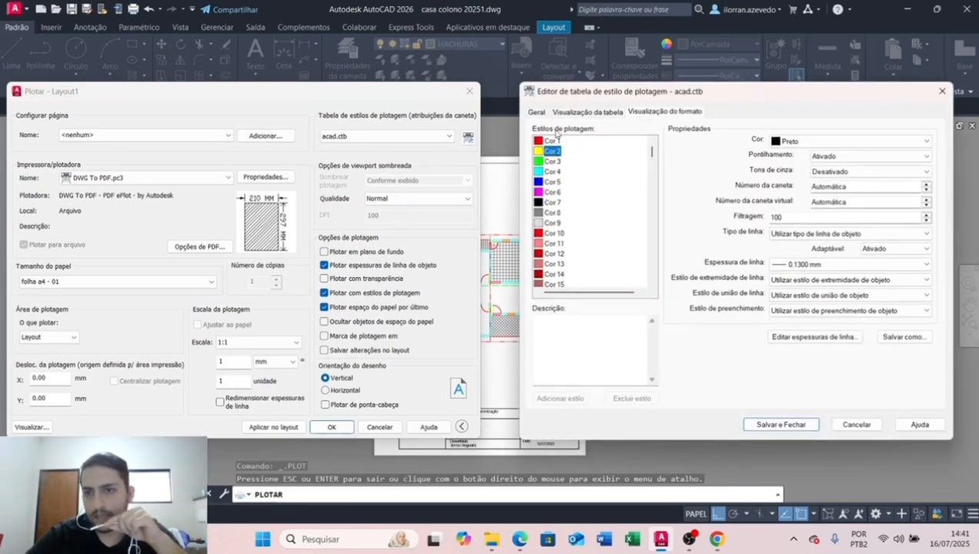
left_click(552, 141)
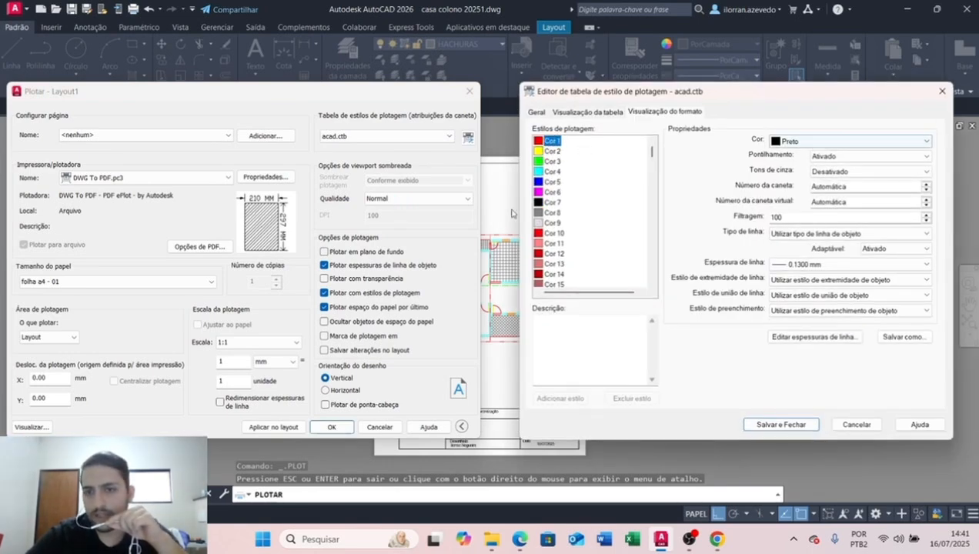
left_click(842, 145)
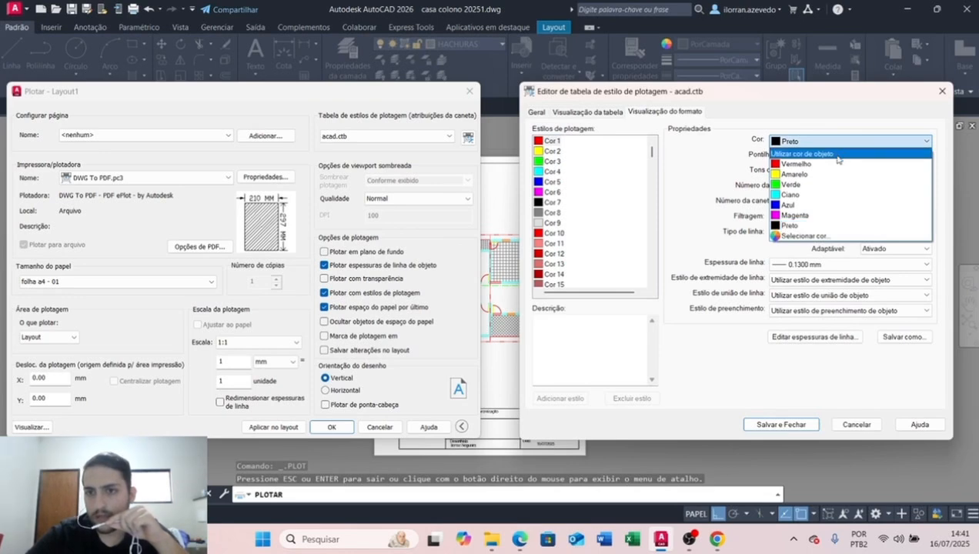
left_click(838, 157)
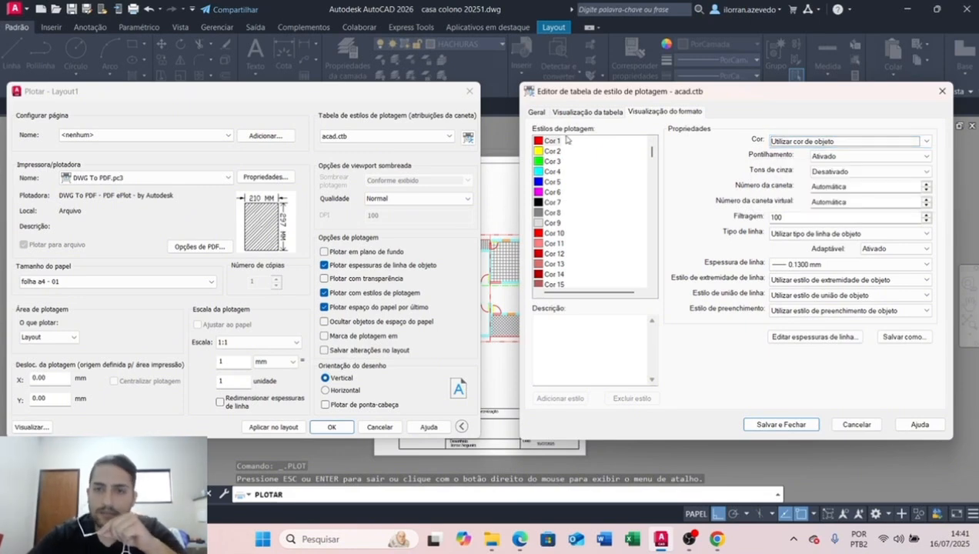
Set the plot colour of Cor 1 through Cor 10 to Preto and save the acad.ctb table
left_click(554, 143)
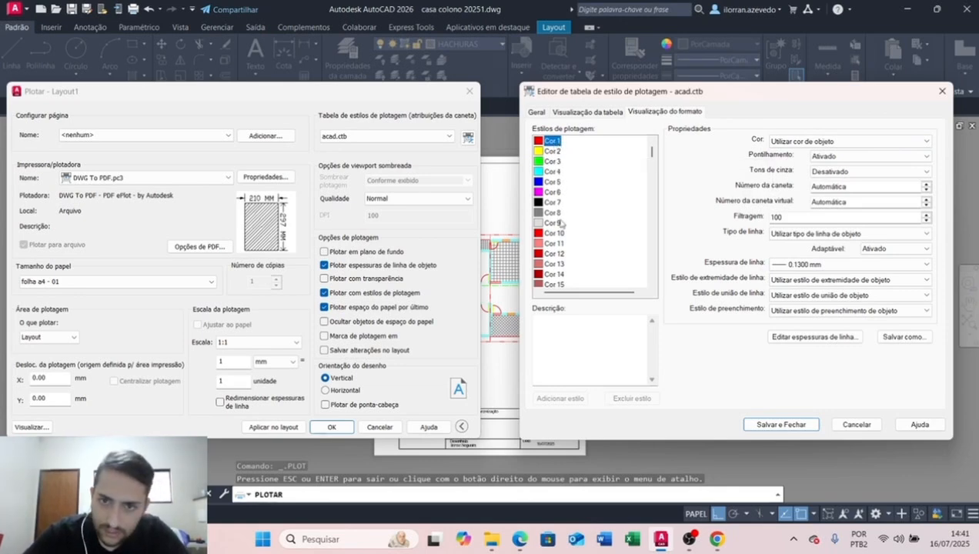
left_click(556, 233, "shift")
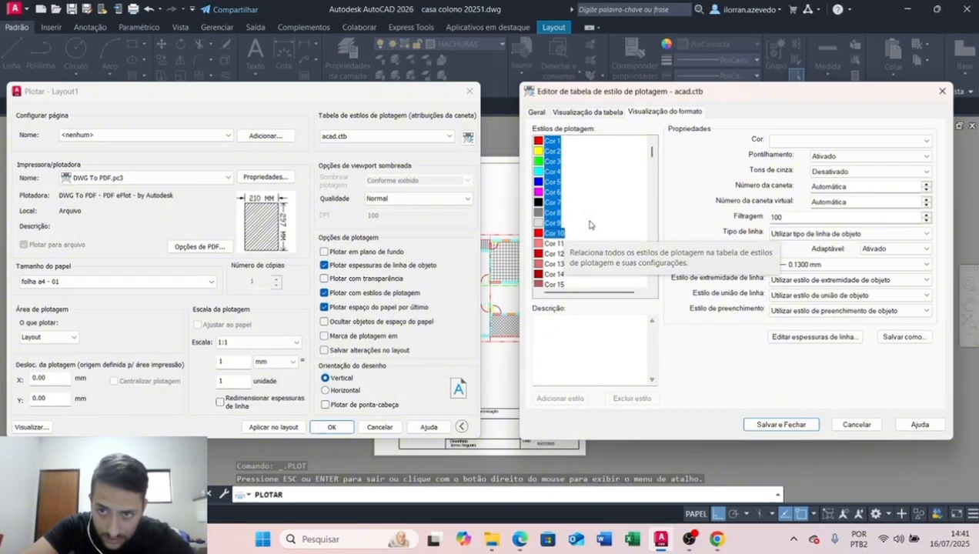
left_click(817, 140)
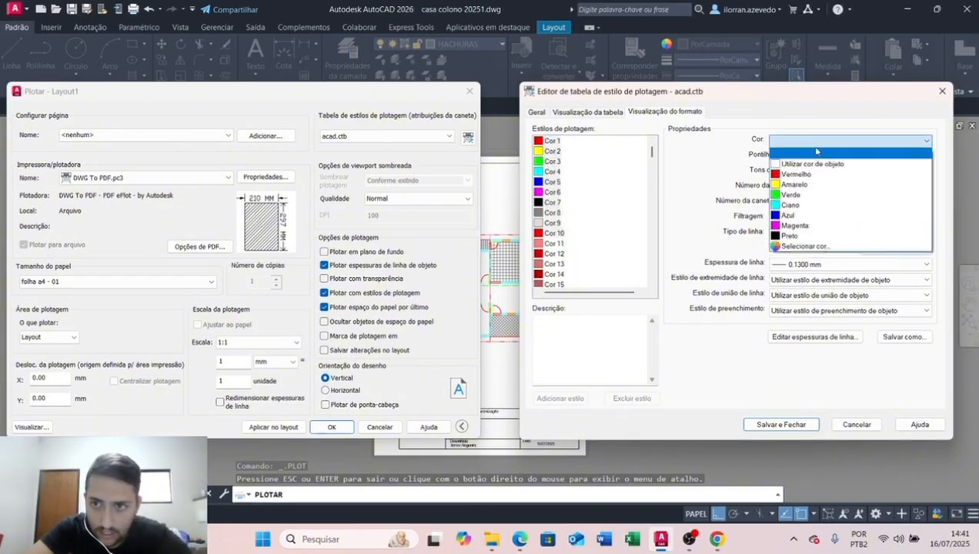
left_click(808, 236)
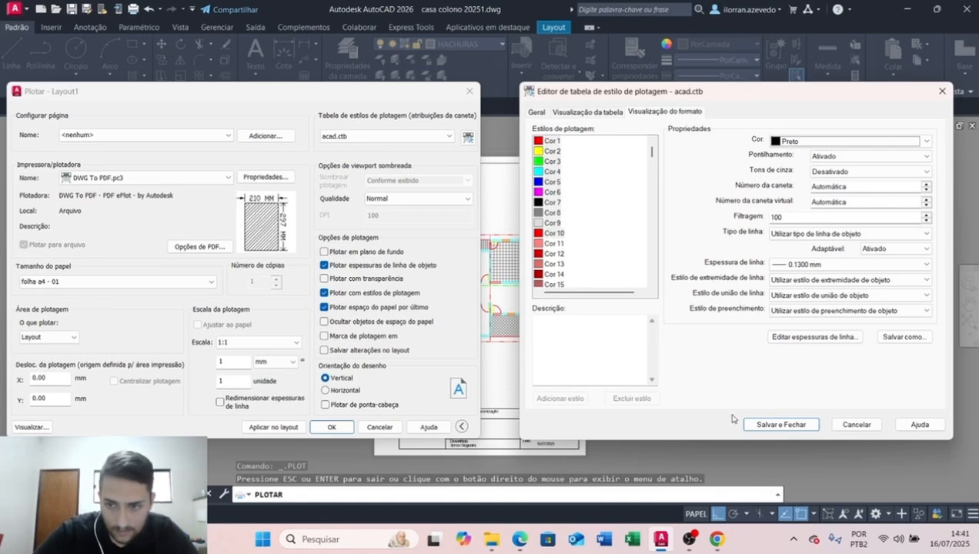
left_click(762, 426)
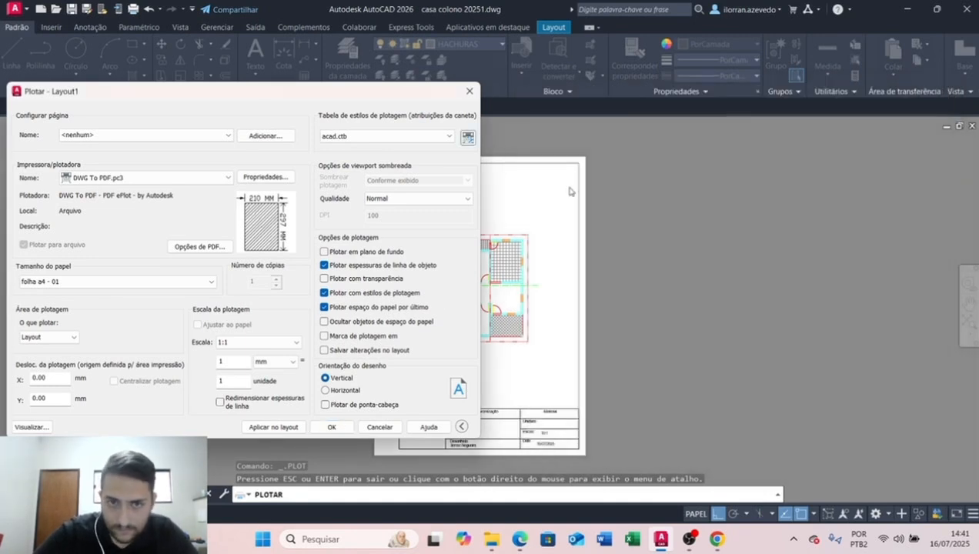
Reopen the acad.ctb table, review the line weights available for Cor 1, and close it with saving
left_click(467, 137)
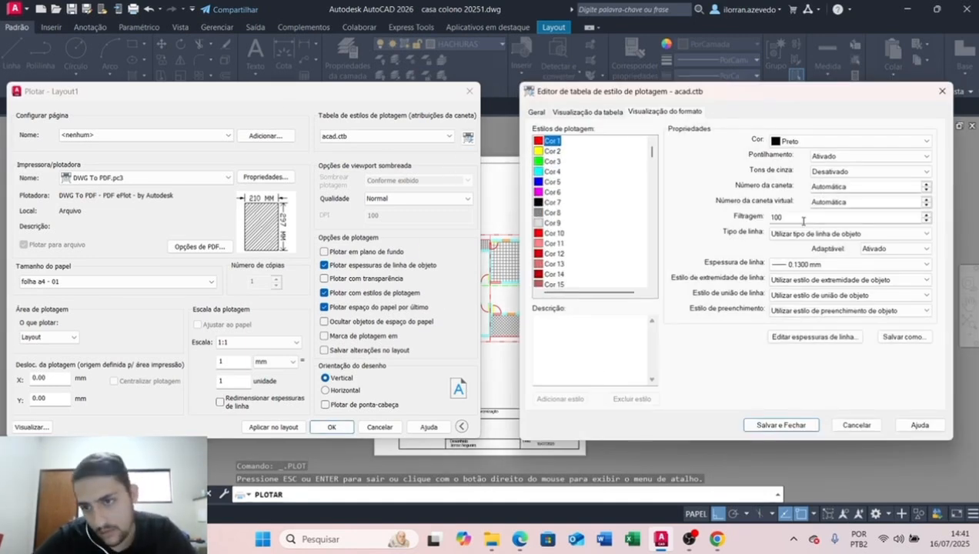
left_click(862, 263)
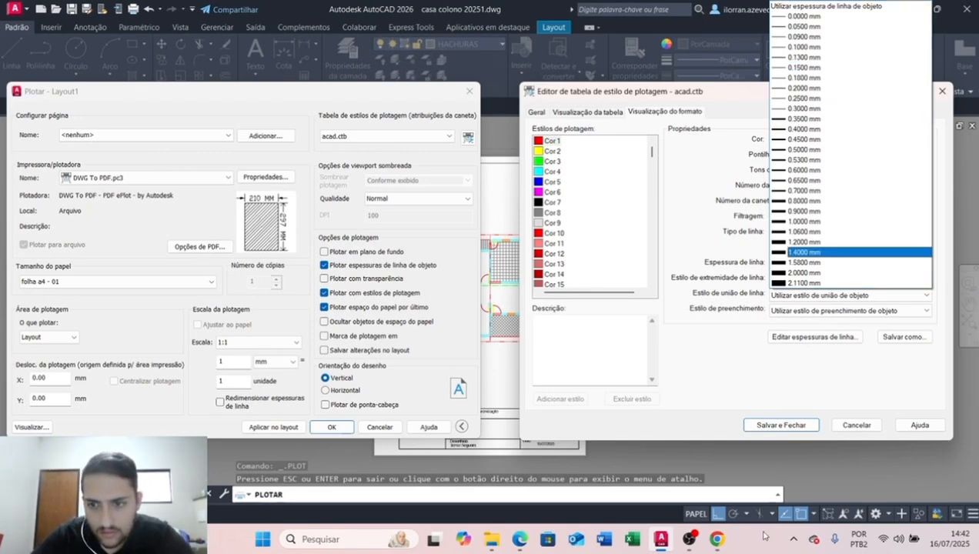
left_click(787, 415)
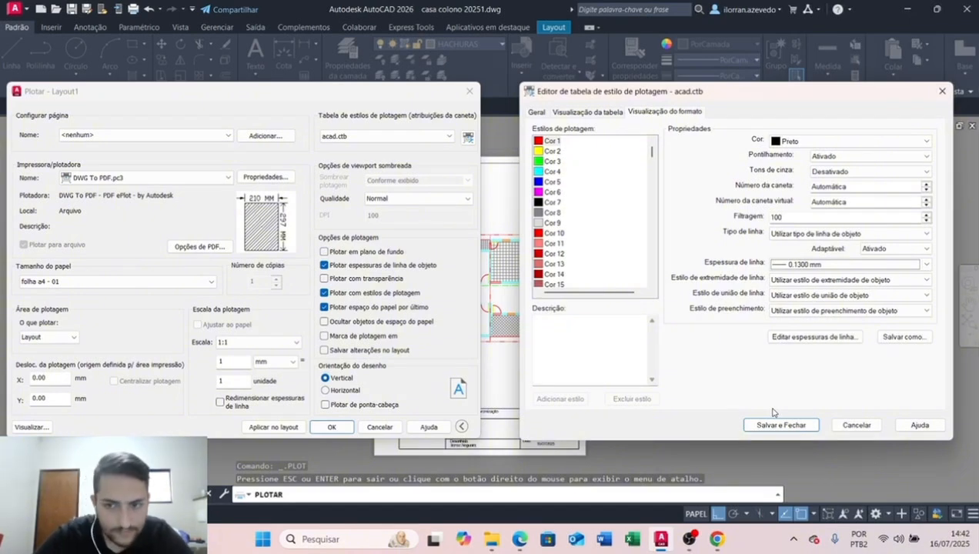
left_click(770, 423)
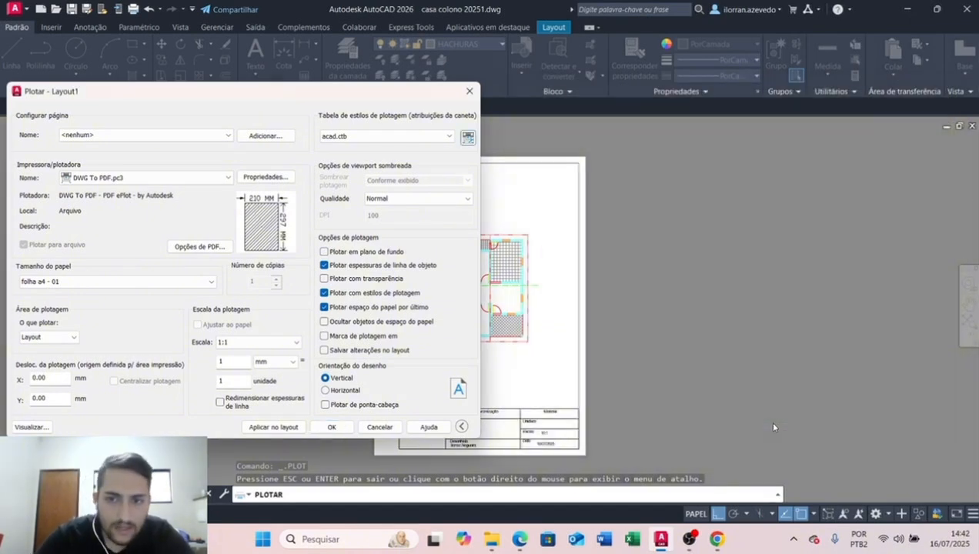
Review the paper sizes available for the DWG To PDF.pc3 plotter, keeping folha a4 - 01
left_click(76, 282)
left_click(76, 283)
left_click(75, 283)
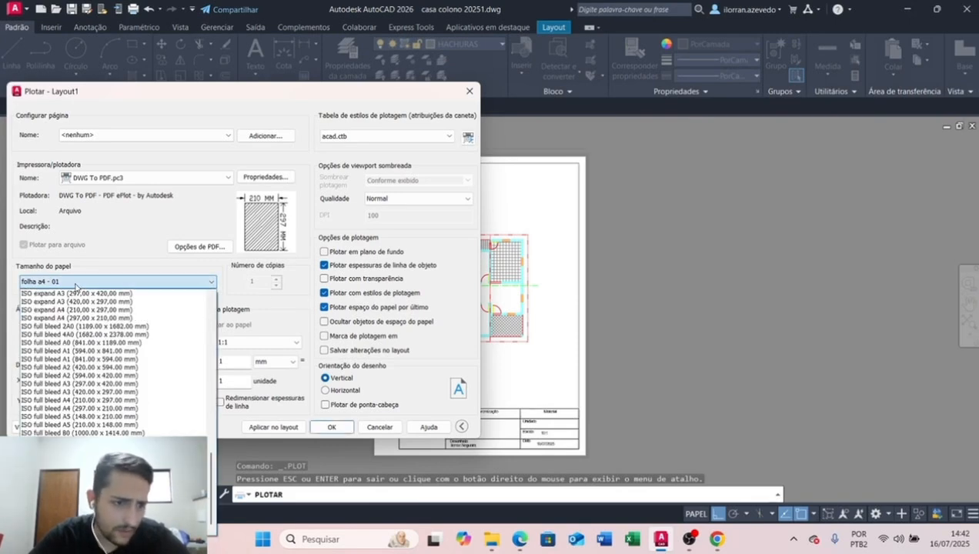
left_click(75, 283)
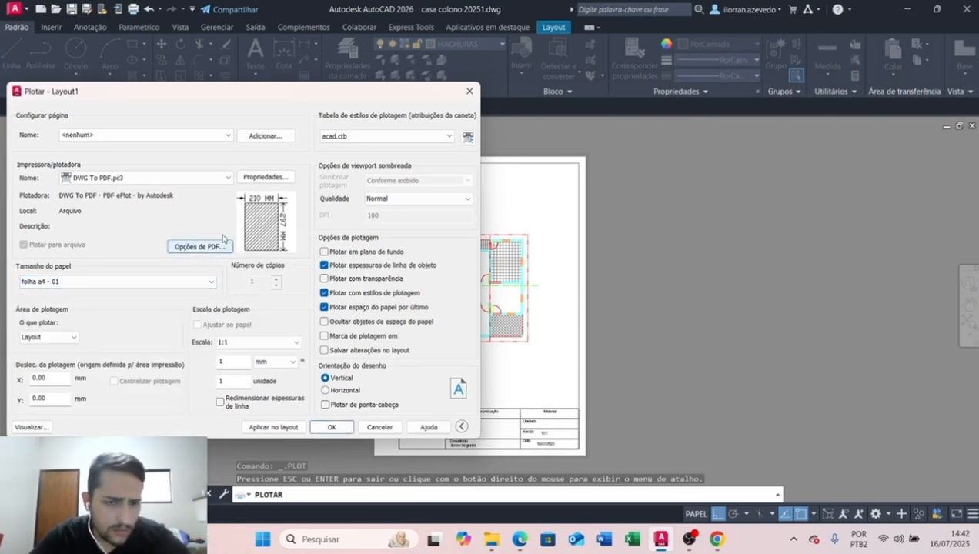
Preview the plot, examine the floor plan's linework, hatches and title block on the sheet, and close the preview
left_click(33, 427)
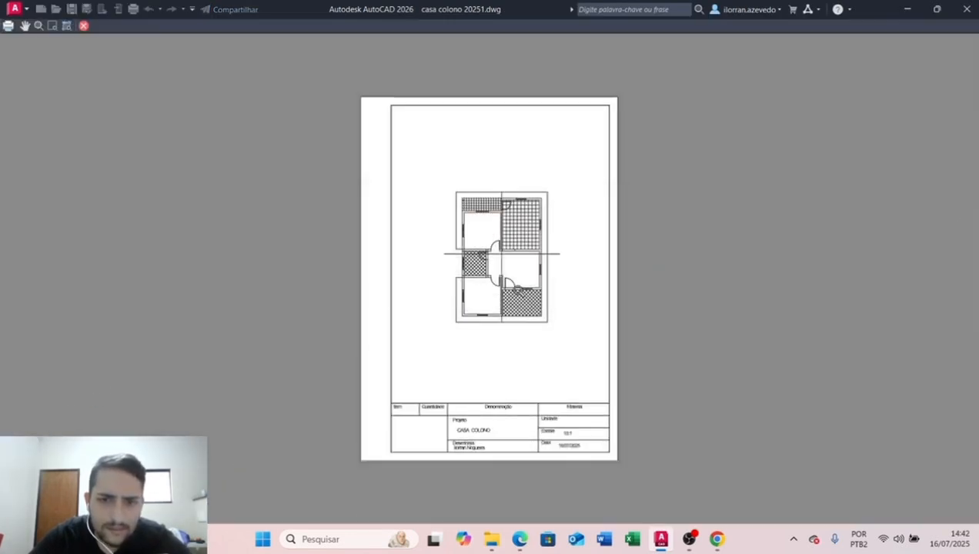
scroll(516, 288, "up", 5)
middle_click_drag(535, 204, 523, 229)
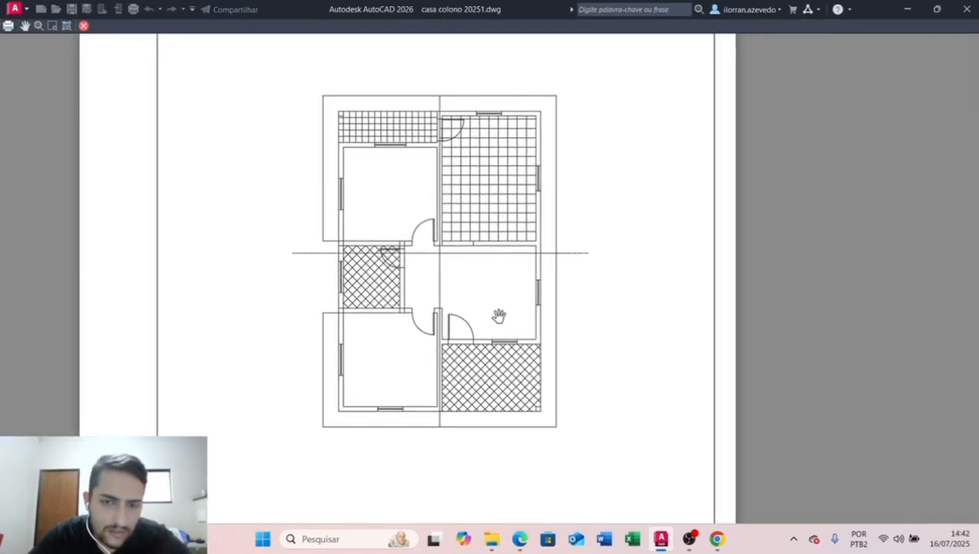
scroll(433, 231, "down", 2)
scroll(393, 300, "up", 2)
scroll(381, 307, "up", 2)
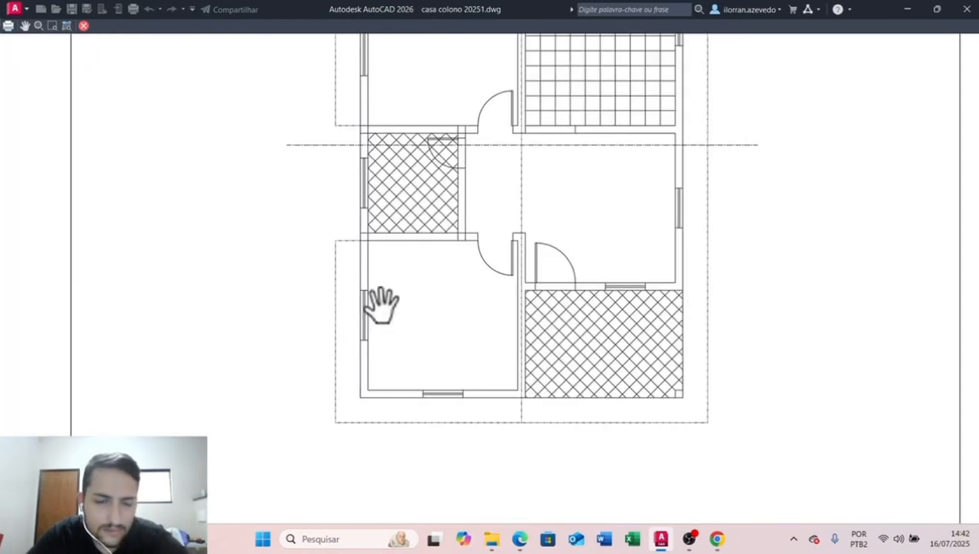
scroll(307, 340, "up", 2)
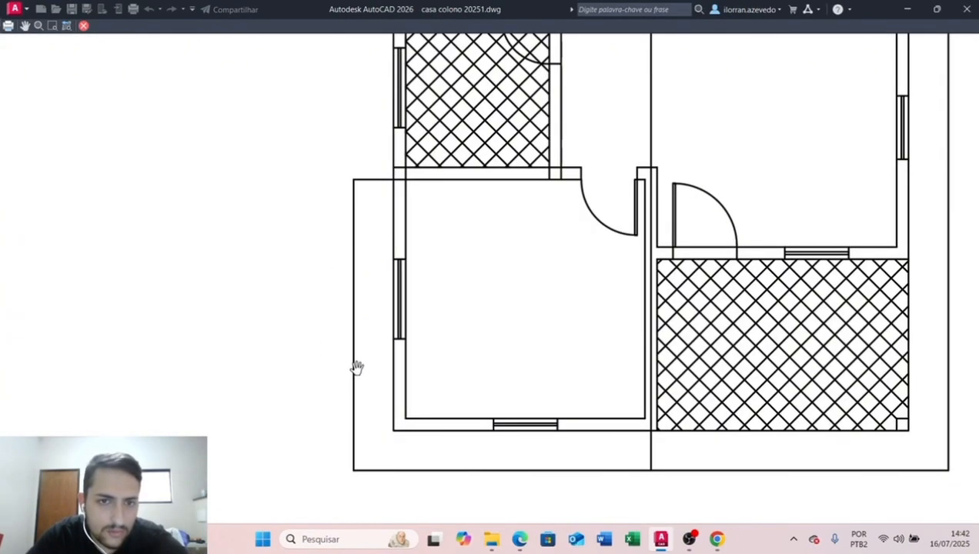
scroll(357, 367, "down", 3)
scroll(356, 366, "up", 2)
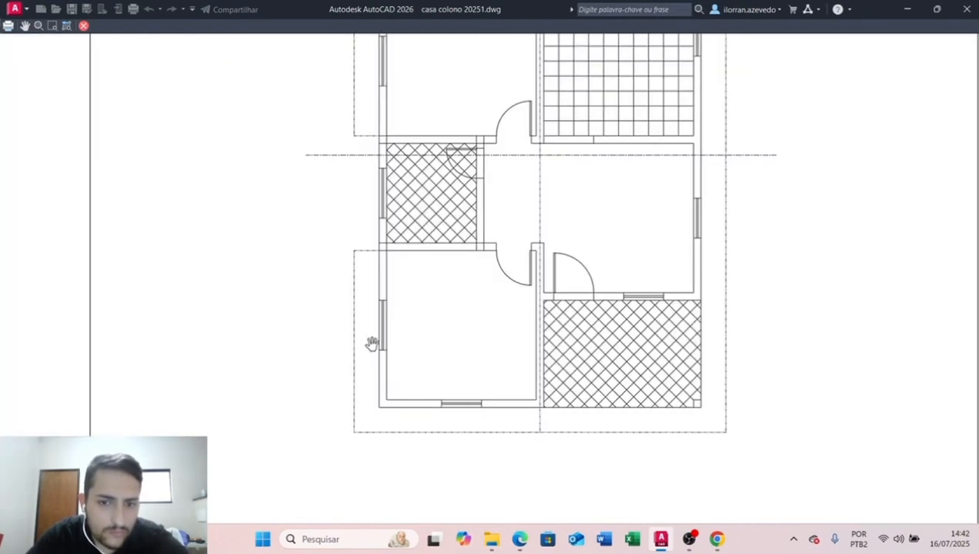
middle_click_drag(474, 234, 284, 330)
scroll(351, 262, "down", 2)
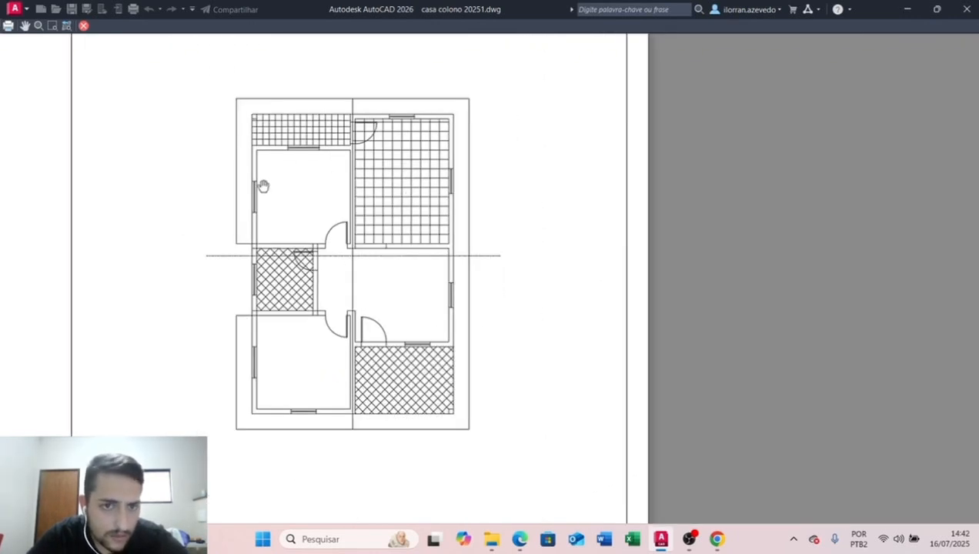
middle_click_drag(264, 185, 512, 188)
scroll(499, 207, "down", 2)
scroll(604, 361, "down", 2)
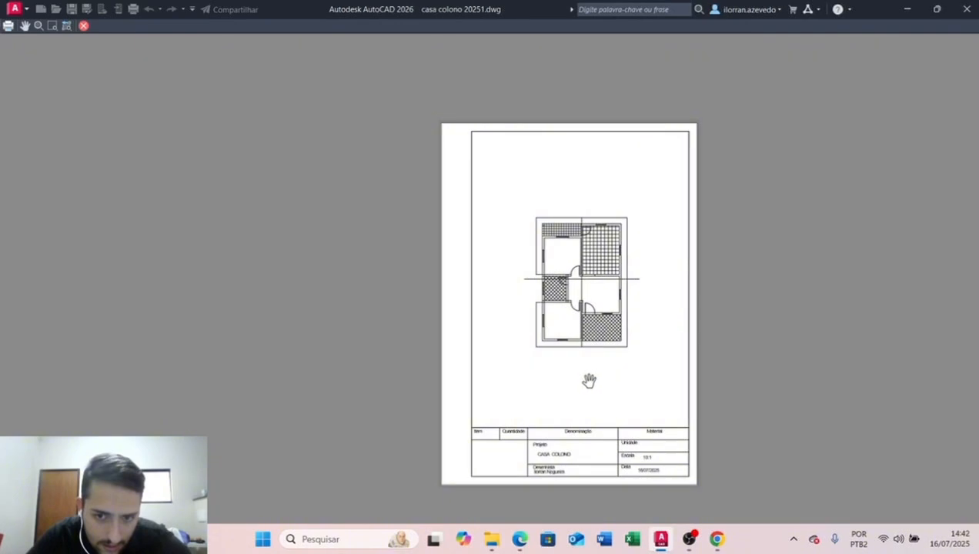
scroll(591, 378, "up", 1)
scroll(588, 382, "down", 1)
middle_click_drag(577, 383, 402, 285)
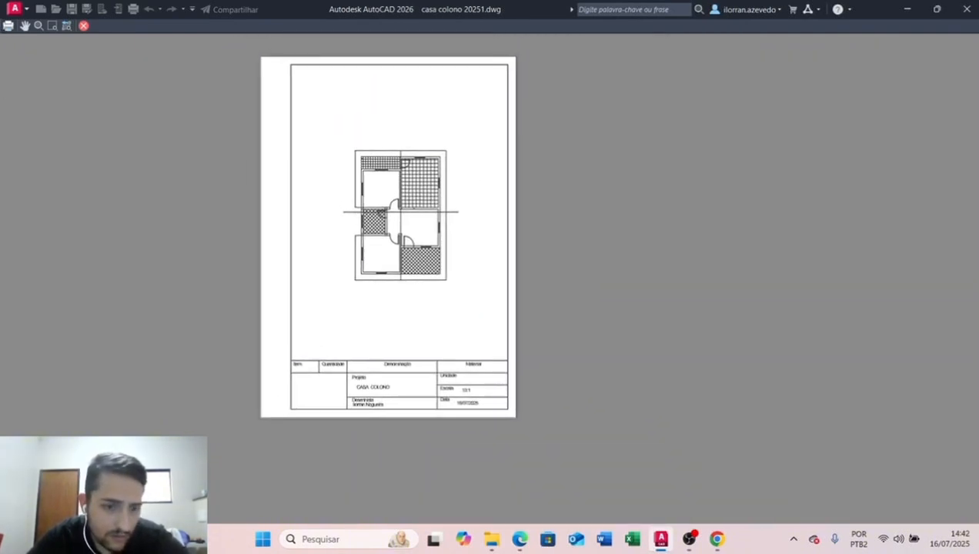
left_click(84, 26)
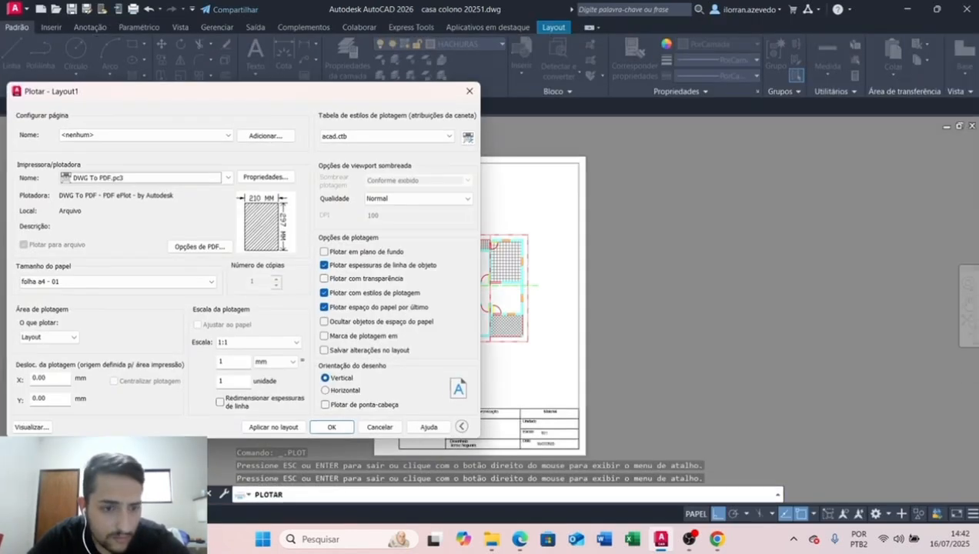
Try OneNote for Windows 10 as the plotter and switch back to DWG To PDF.pc3
left_click(178, 178)
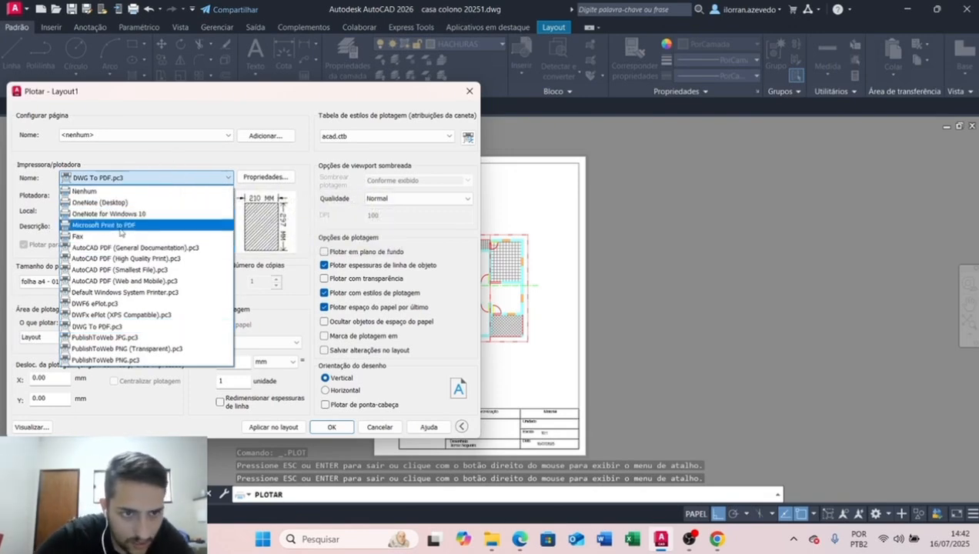
left_click(123, 214)
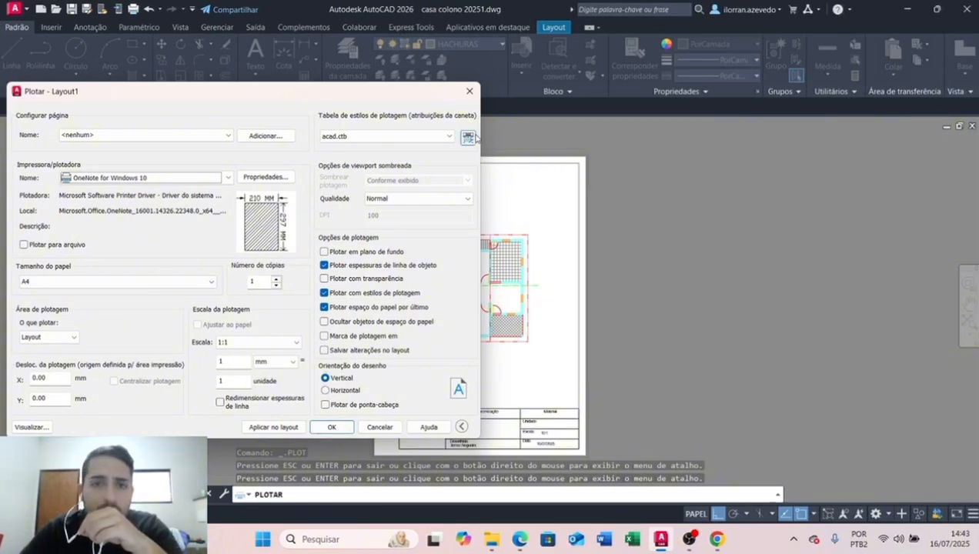
left_click(170, 179)
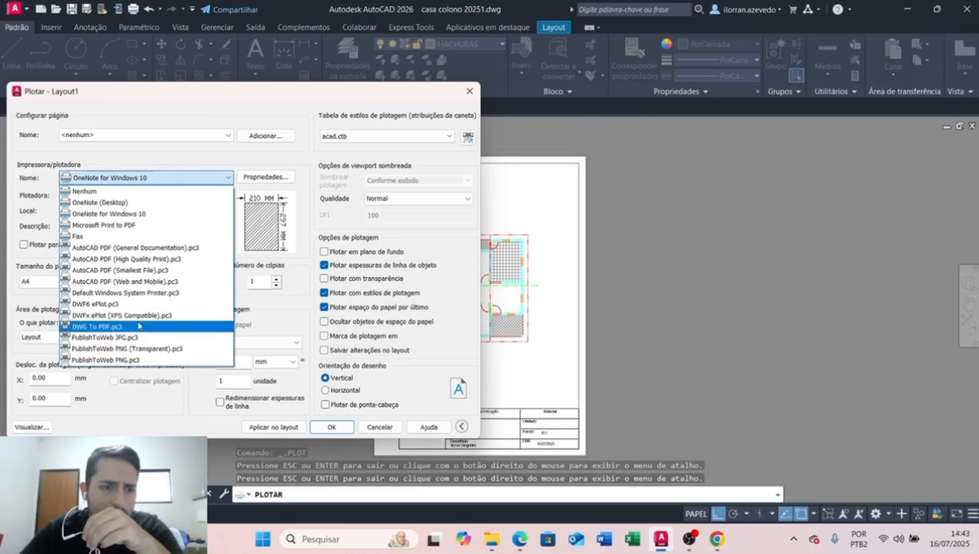
left_click(139, 326)
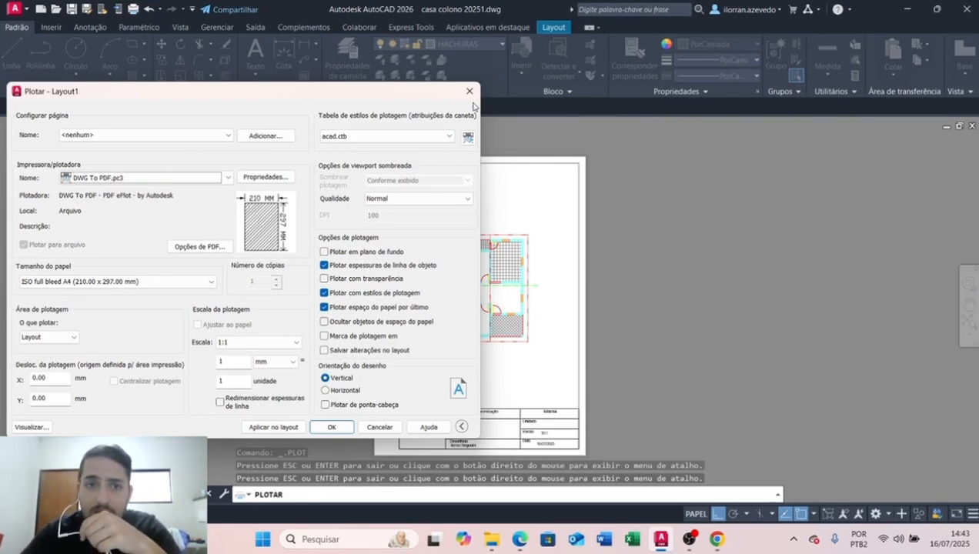
Review the available plot style tables, keep acad.ctb, and close the plot dialog without plotting
left_click(448, 136)
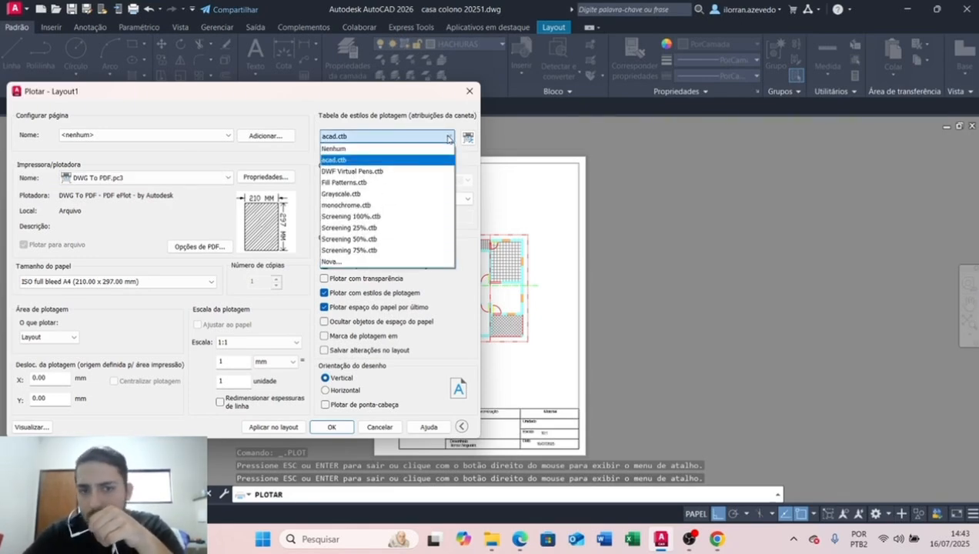
left_click(449, 139)
left_click(470, 92)
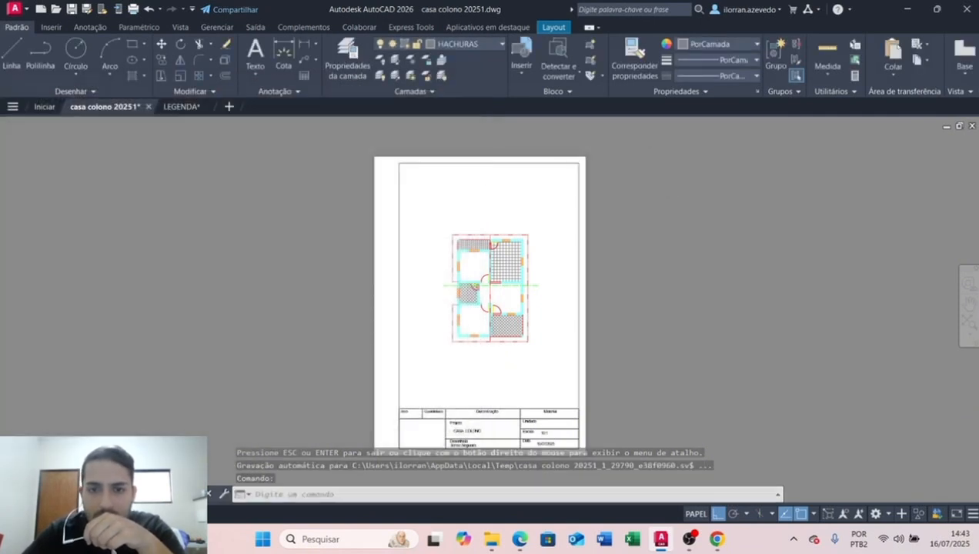
Compare the sheet layout with the floor plans in model space and return to the layout
scroll(476, 362, "up", 4)
scroll(470, 371, "down", 4)
middle_click_drag(469, 371, 471, 358)
scroll(471, 358, "down", 2)
scroll(492, 326, "up", 4)
middle_click_drag(492, 226, 480, 307)
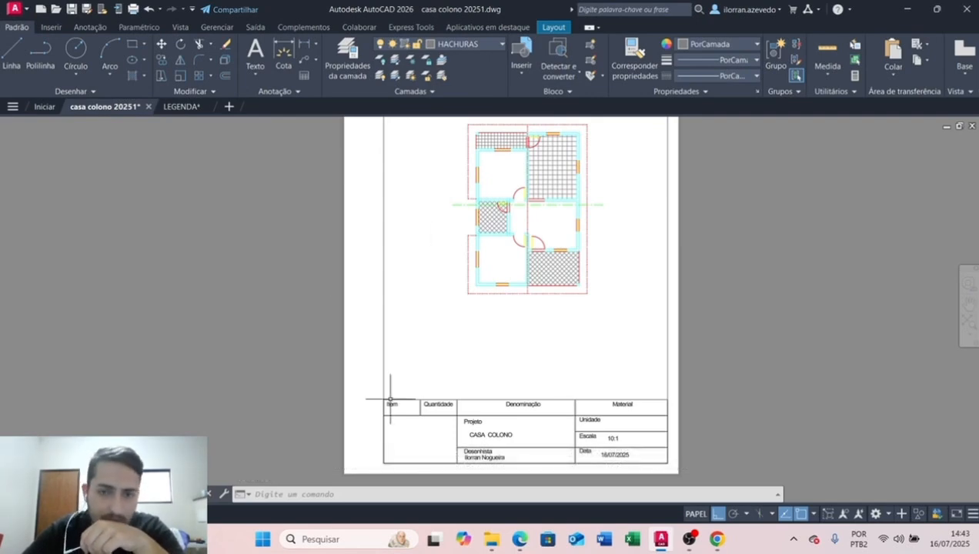
left_click(38, 514)
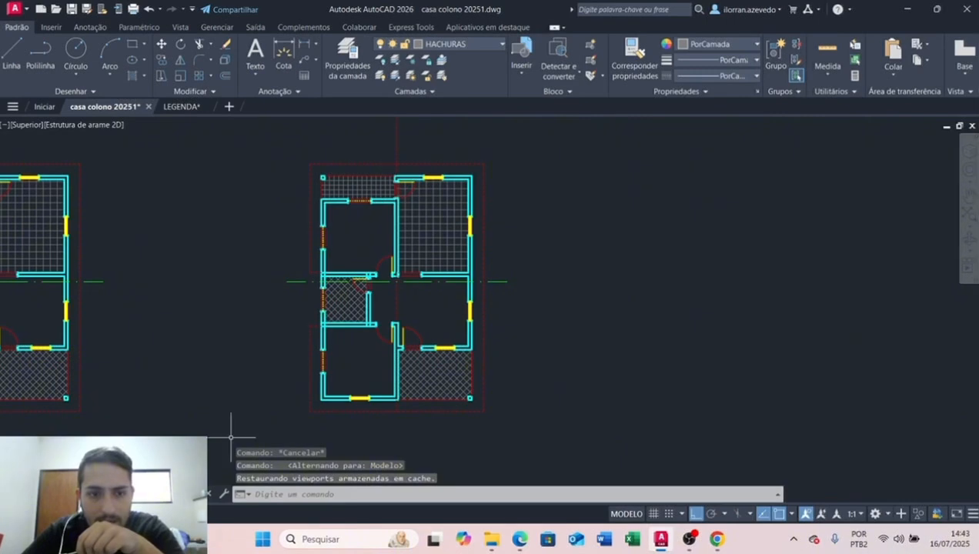
left_click(85, 514)
scroll(384, 367, "down", 2)
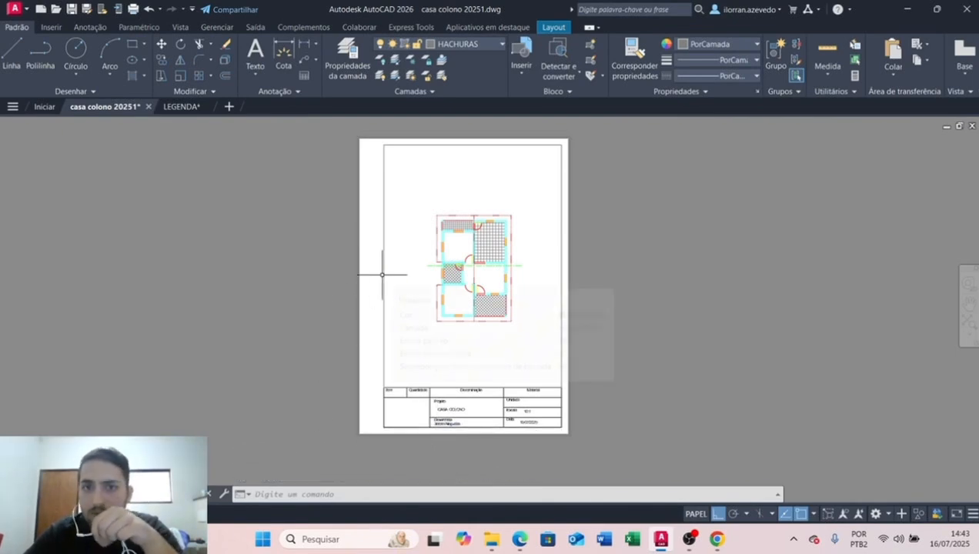
Examine the floor plan's placement inside the frame and above the title block on the A4 layout sheet
mouse_move(382, 274)
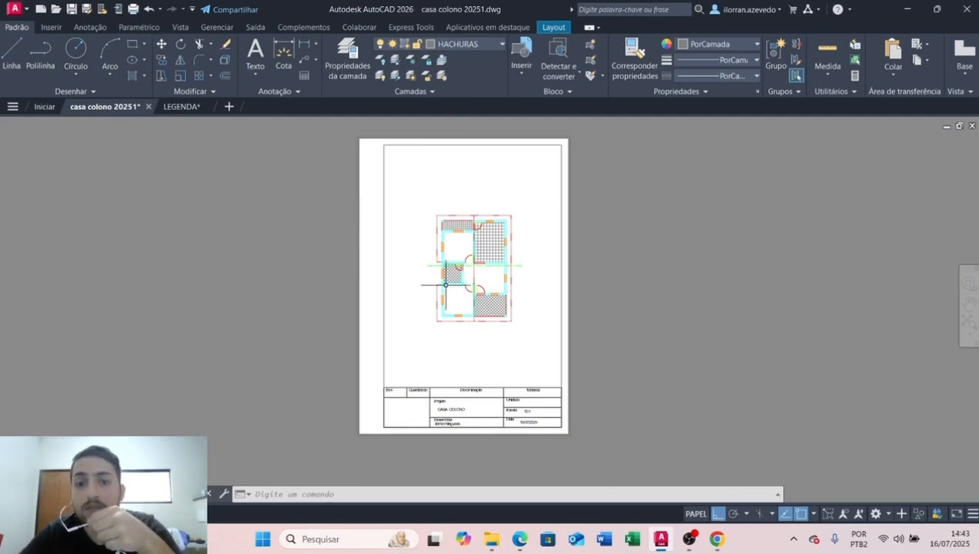
scroll(454, 296, "up", 2)
scroll(466, 291, "down", 2)
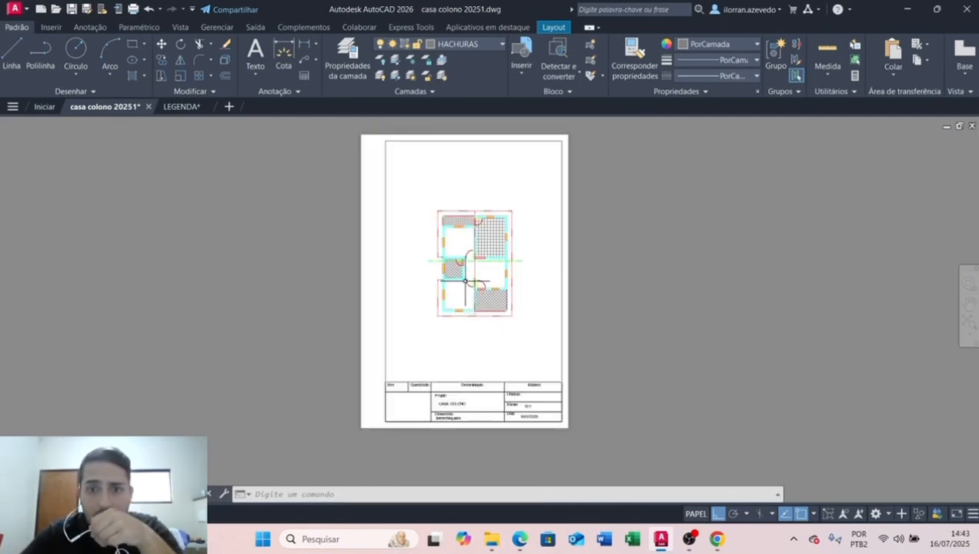
scroll(437, 328, "up", 2)
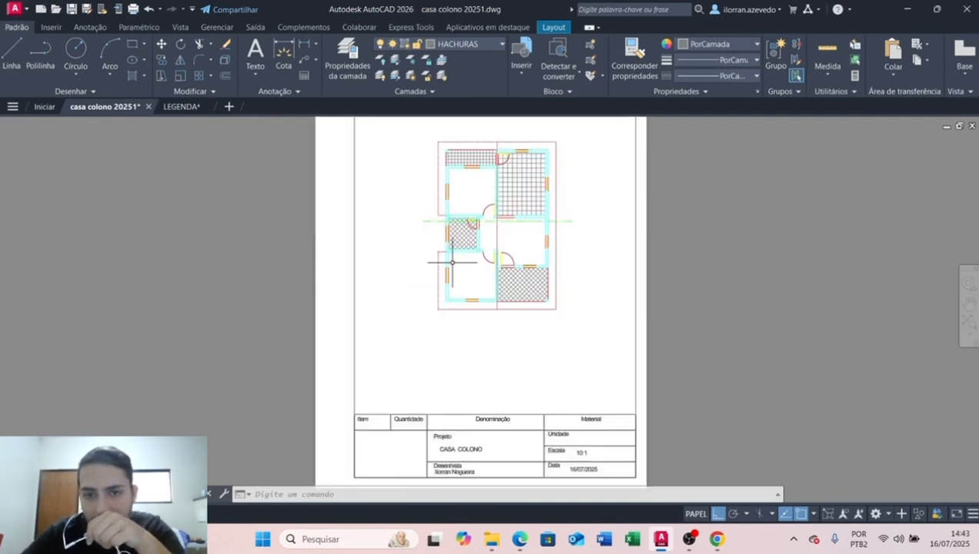
middle_click_drag(581, 253, 539, 284)
scroll(539, 292, "up", 2)
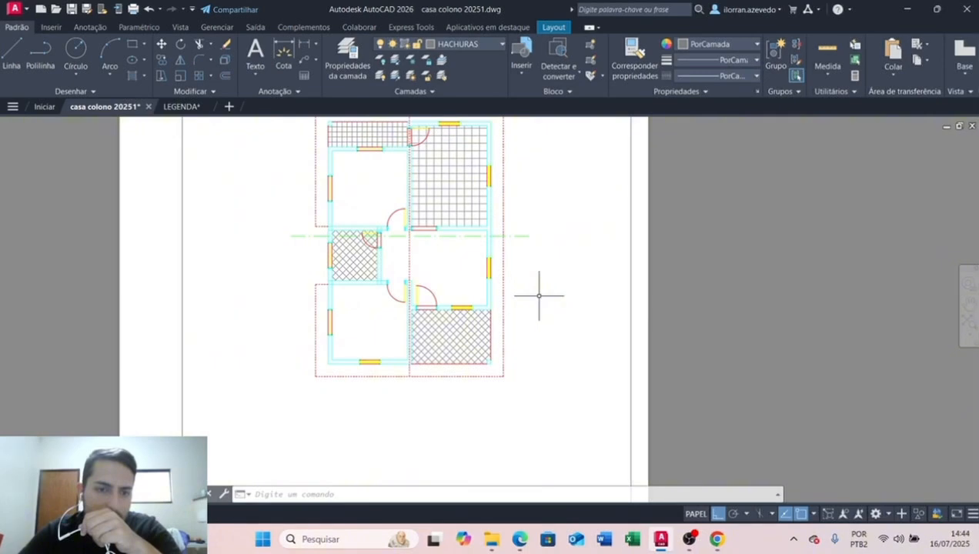
scroll(500, 285, "up", 2)
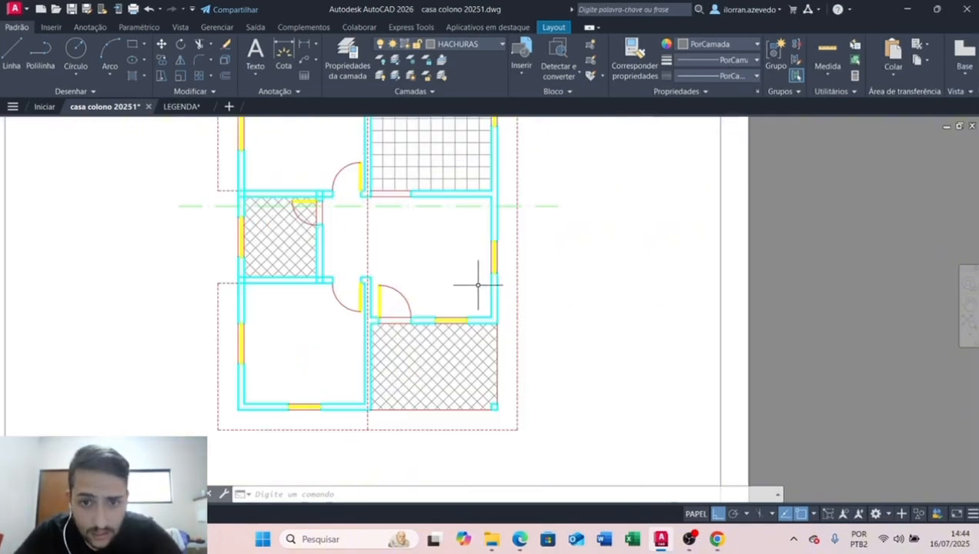
scroll(484, 269, "down", 4)
scroll(499, 269, "down", 2)
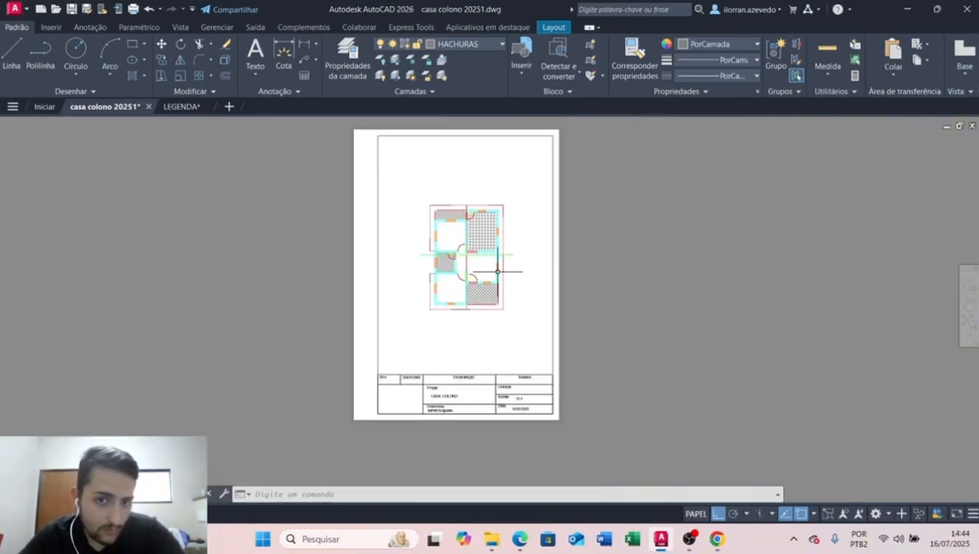
middle_click_drag(501, 214, 462, 243)
scroll(460, 254, "up", 4)
scroll(455, 262, "down", 6)
scroll(455, 265, "up", 2)
middle_click_drag(389, 306, 421, 303)
scroll(421, 303, "up", 2)
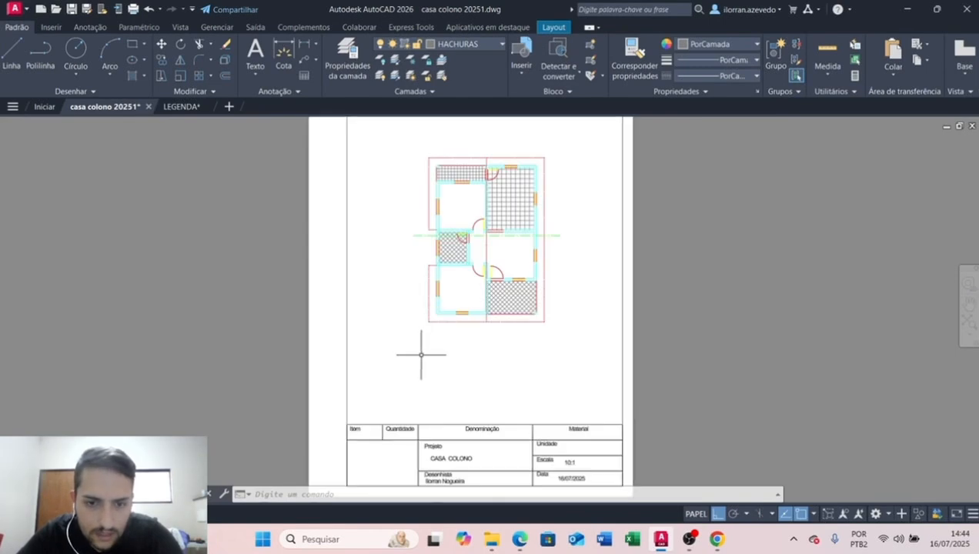
scroll(422, 345, "up", 2)
middle_click_drag(431, 340, 433, 302)
scroll(378, 261, "up", 2)
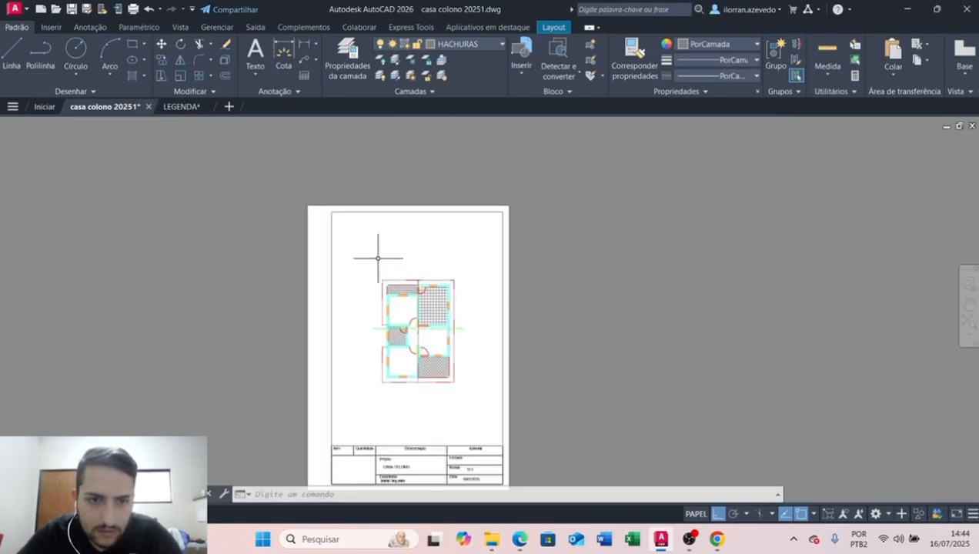
scroll(335, 213, "up", 4)
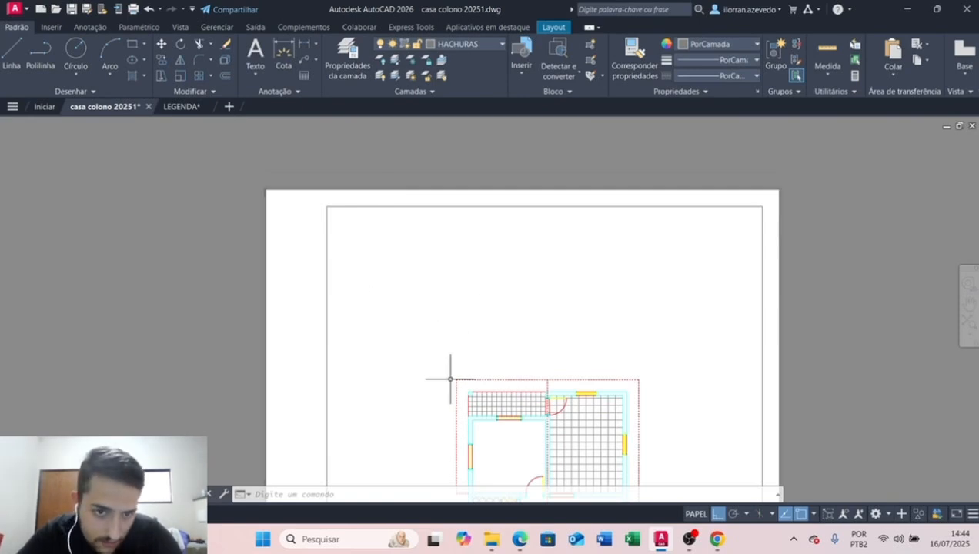
scroll(448, 376, "down", 4)
middle_click_drag(412, 382, 382, 269)
scroll(443, 298, "up", 2)
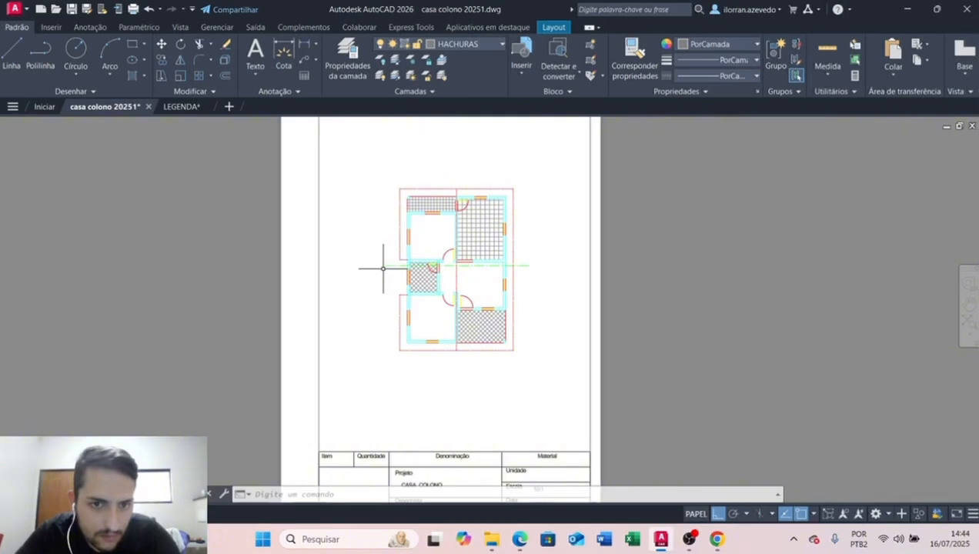
Activate the sheet's viewport, reframe its view with the section above the floor plan, and return to paper space
double_click(383, 268)
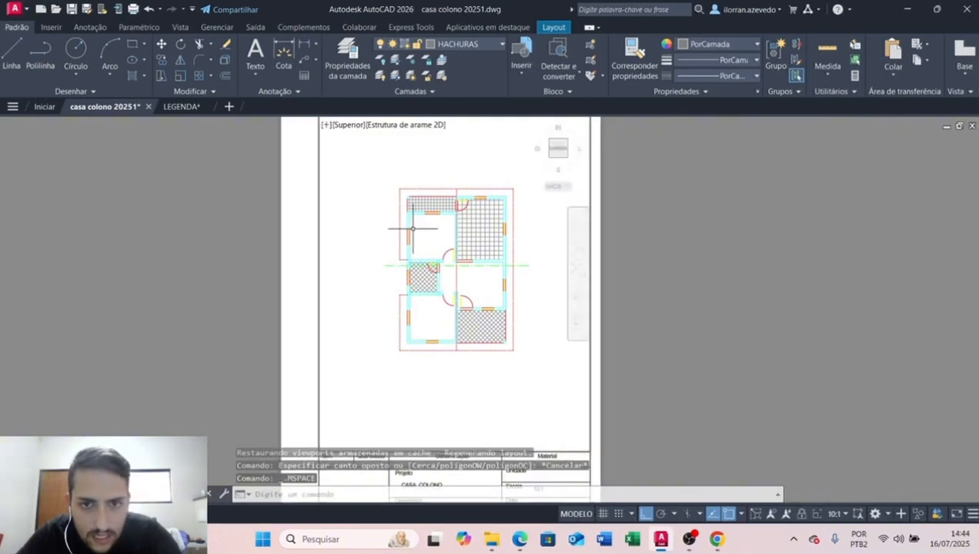
mouse_move(345, 227)
middle_mouse_down()
mouse_move(340, 244)
mouse_move(330, 233)
middle_mouse_up()
scroll(350, 238, "up", 3)
scroll(360, 234, "down", 2)
scroll(358, 232, "up", 3)
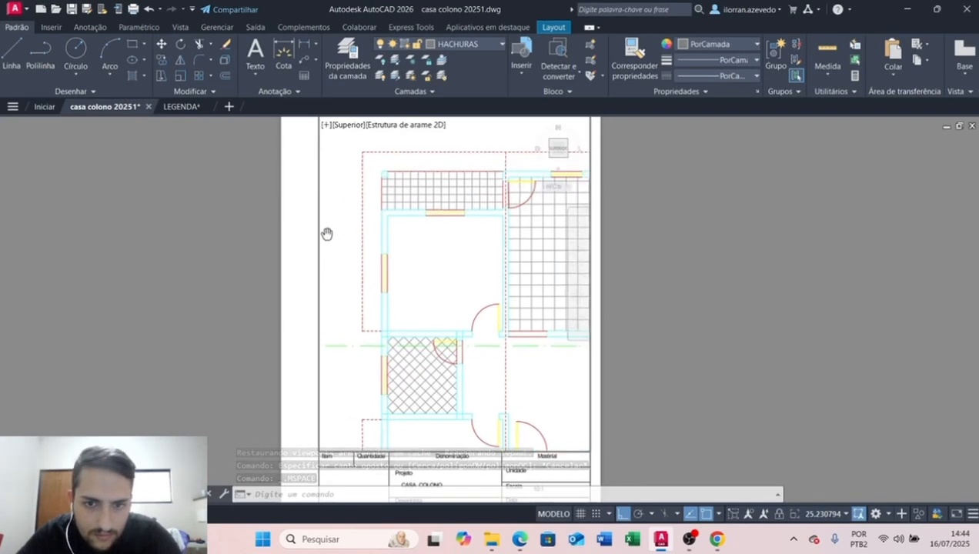
scroll(362, 254, "down", 2)
scroll(389, 262, "down", 2)
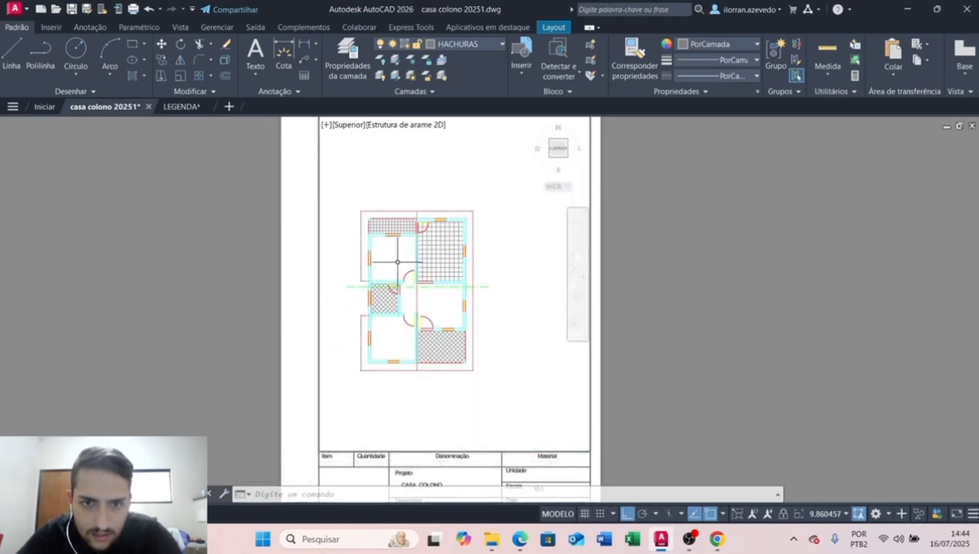
scroll(398, 261, "down", 4)
middle_click_drag(471, 248, 469, 205)
scroll(441, 310, "up", 4)
scroll(451, 278, "up", 2)
scroll(470, 191, "down", 2)
middle_click_drag(444, 292, 447, 293)
scroll(447, 293, "up", 2)
scroll(447, 294, "down", 3)
scroll(467, 246, "down", 3)
middle_click_drag(468, 236, 448, 339)
scroll(448, 338, "up", 2)
scroll(448, 313, "up", 2)
middle_click_drag(440, 261, 475, 315)
scroll(475, 315, "up", 4)
scroll(478, 331, "down", 8)
scroll(460, 375, "up", 2)
middle_click_drag(460, 376, 429, 255)
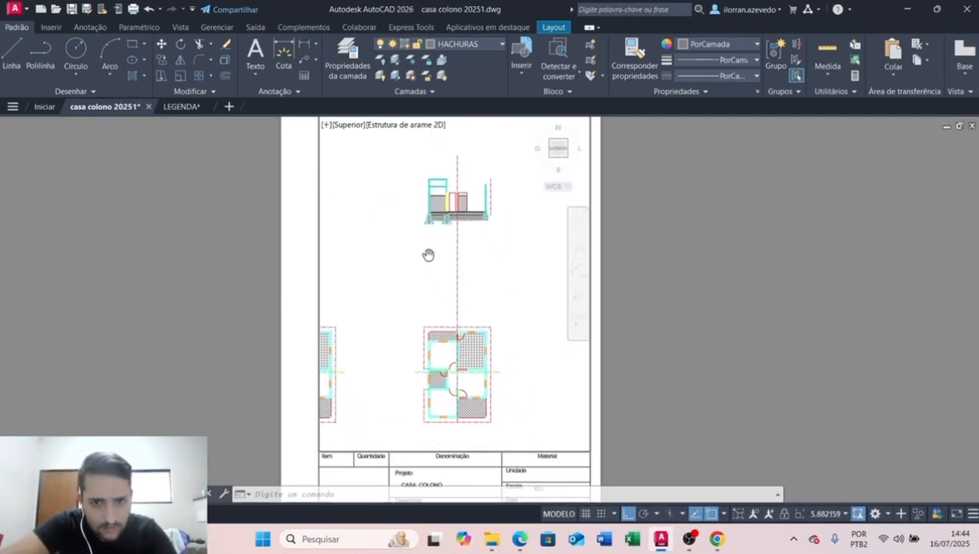
scroll(428, 255, "up", 2)
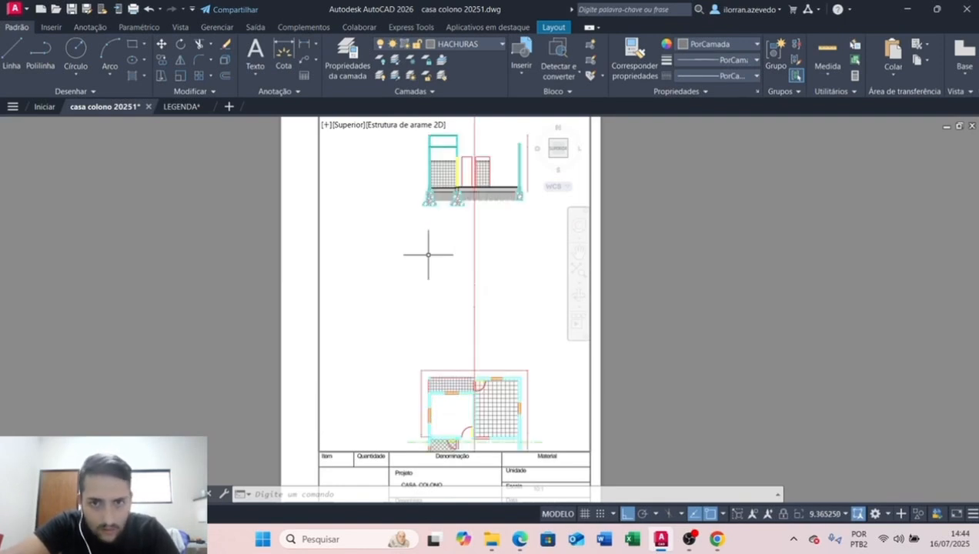
middle_click_drag(509, 299, 495, 273)
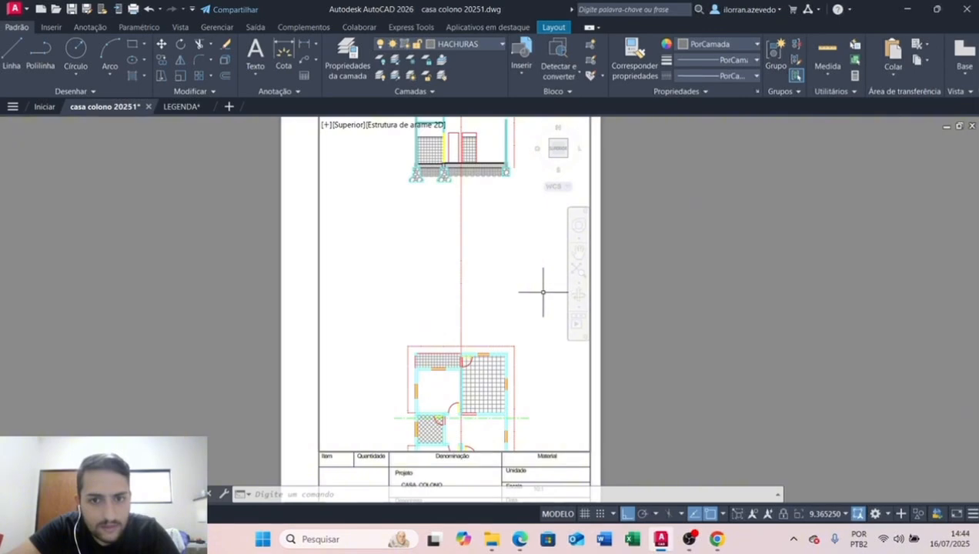
middle_click_drag(431, 366, 466, 347)
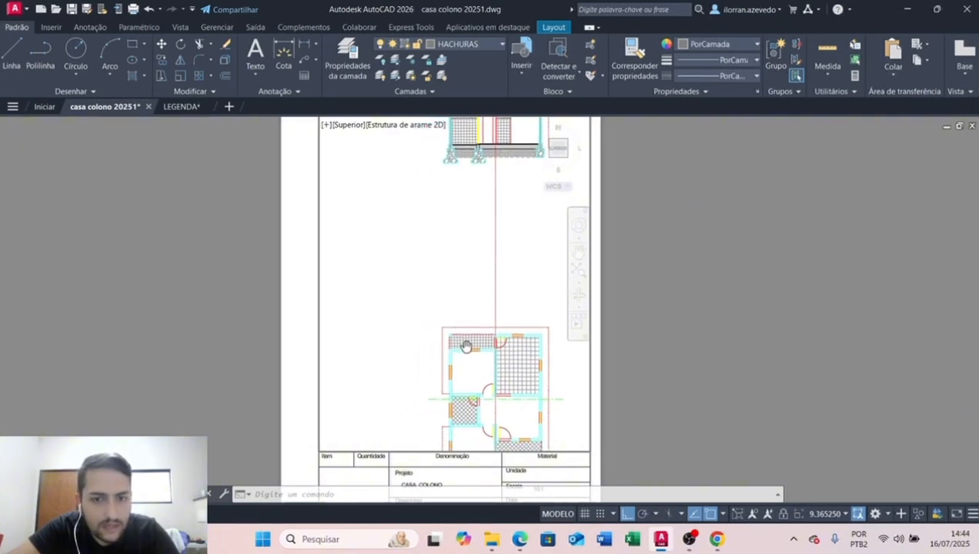
double_click(739, 258)
Preview the single-sheet plot of the layout with the folha a4 - 01 page setup, then close the preview
scroll(258, 237, "down", 2)
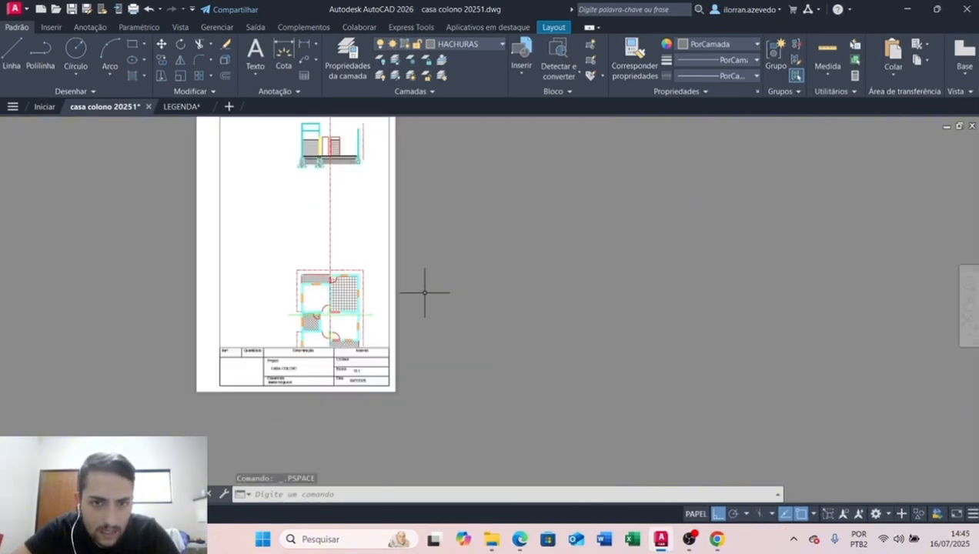
middle_click_drag(310, 265, 404, 289)
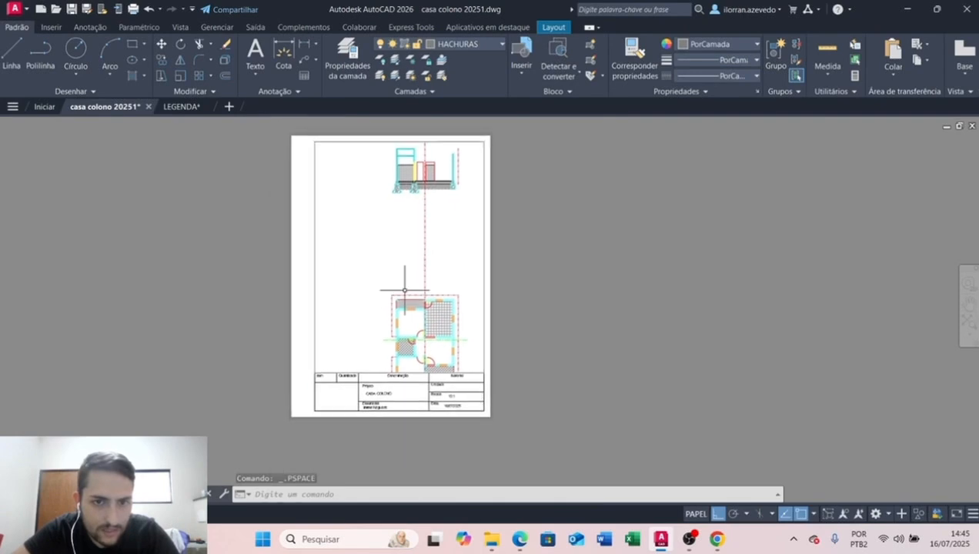
scroll(404, 289, "up", 4)
scroll(413, 279, "down", 2)
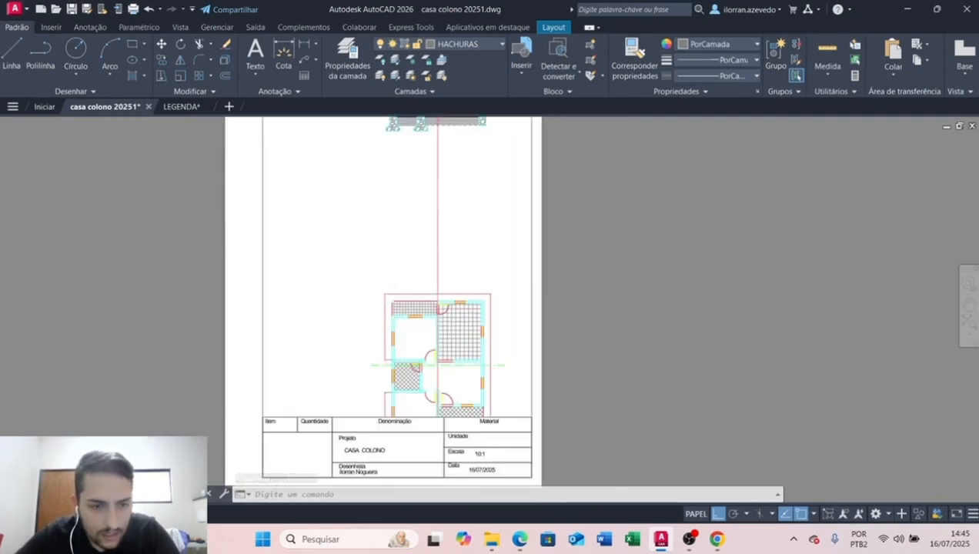
right_click(97, 508)
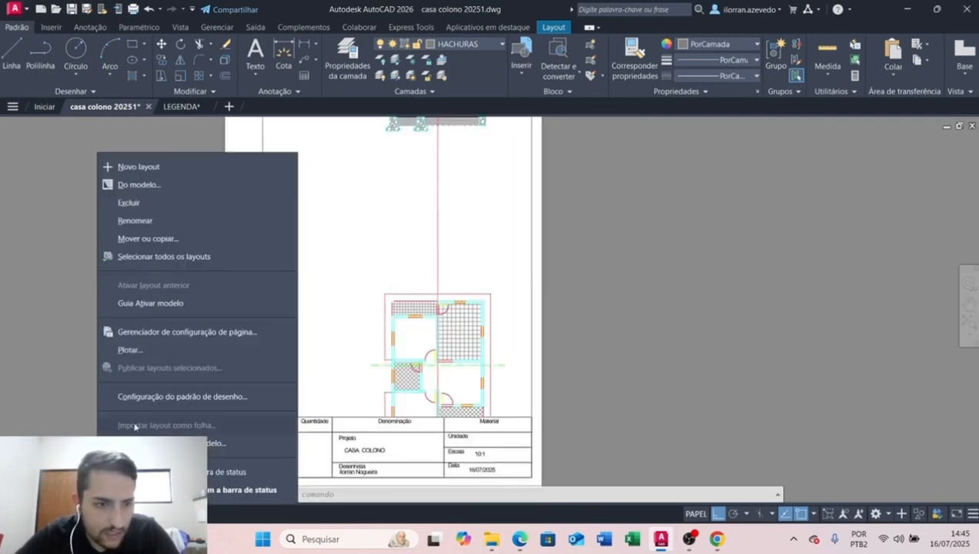
left_click(160, 349)
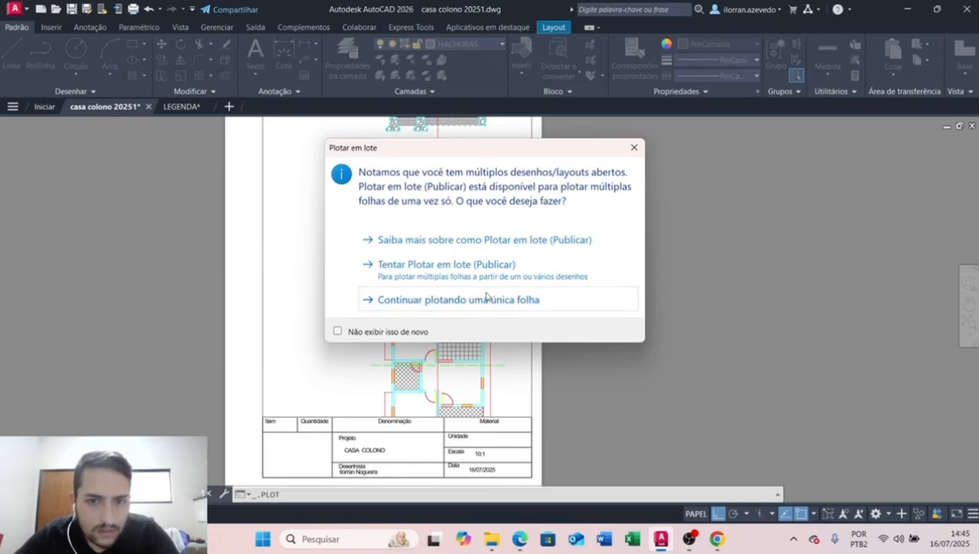
left_click(485, 299)
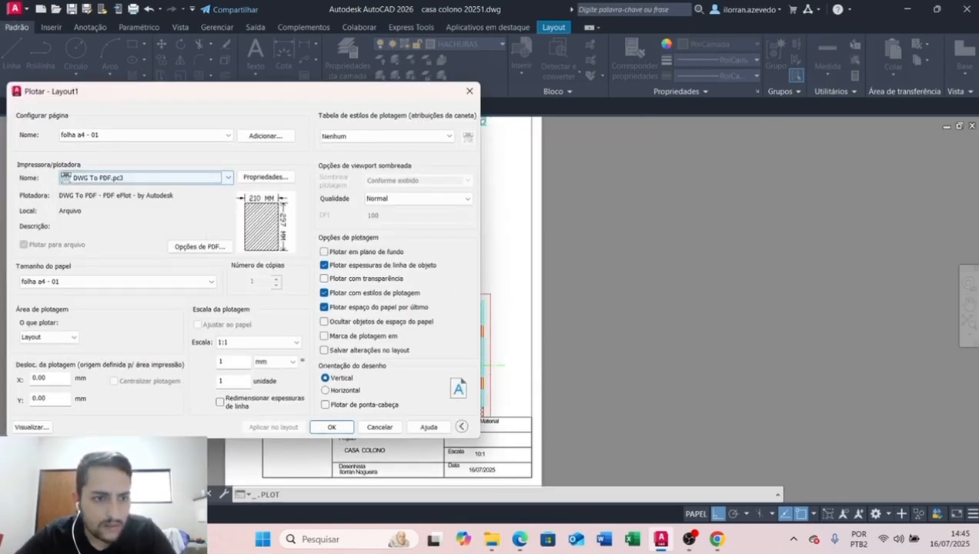
left_click(32, 427)
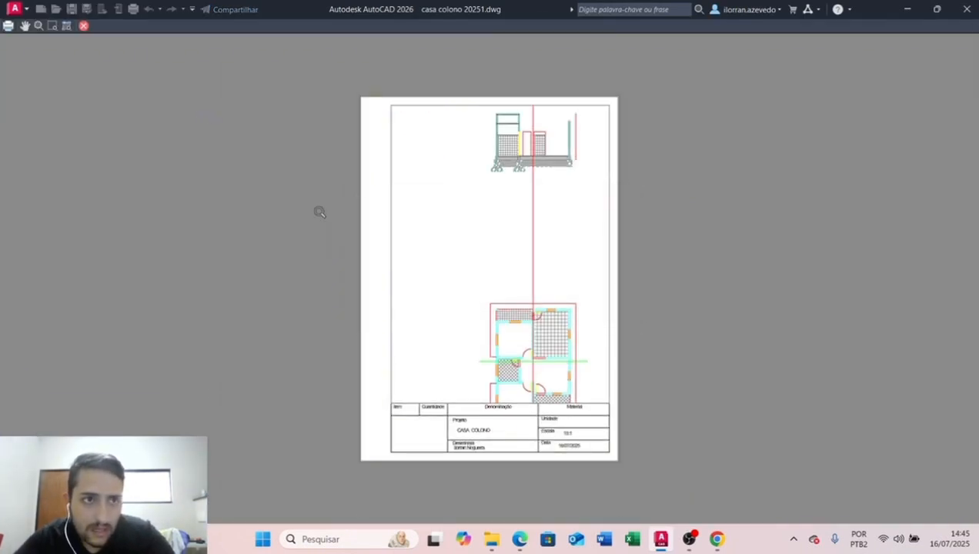
left_click(84, 27)
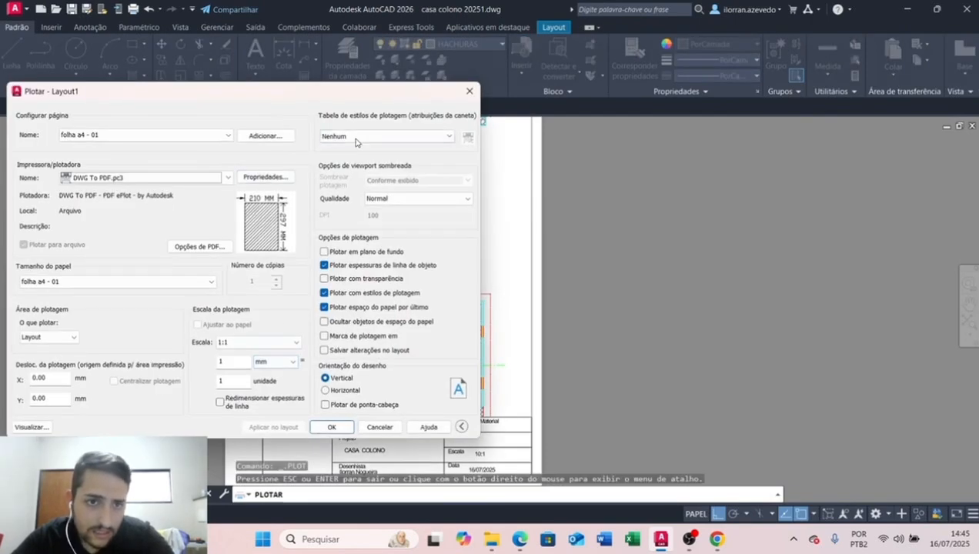
Try the acad.ctb plot style table with OneNote for Windows 10 as the plotter, then dismiss the plot settings
left_click(449, 137)
left_click(384, 160)
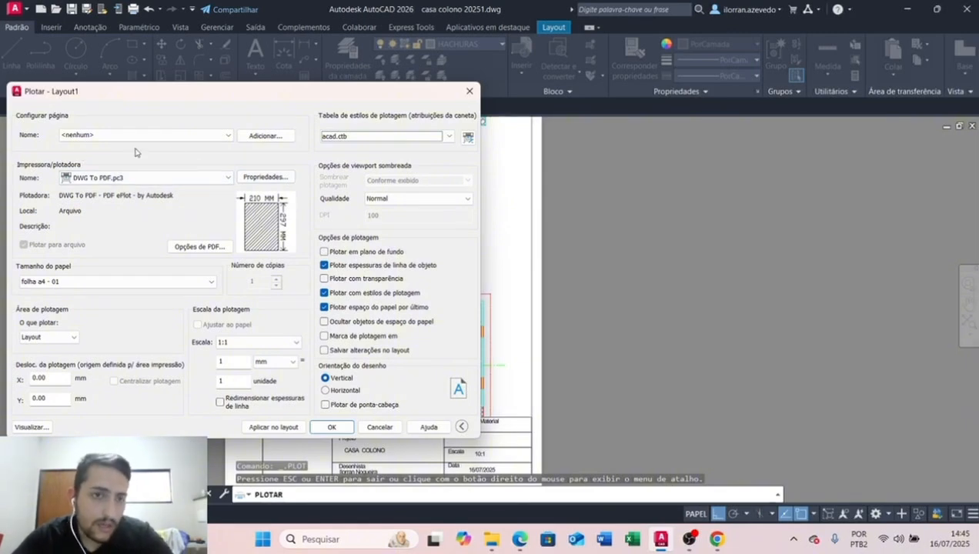
left_click(228, 178)
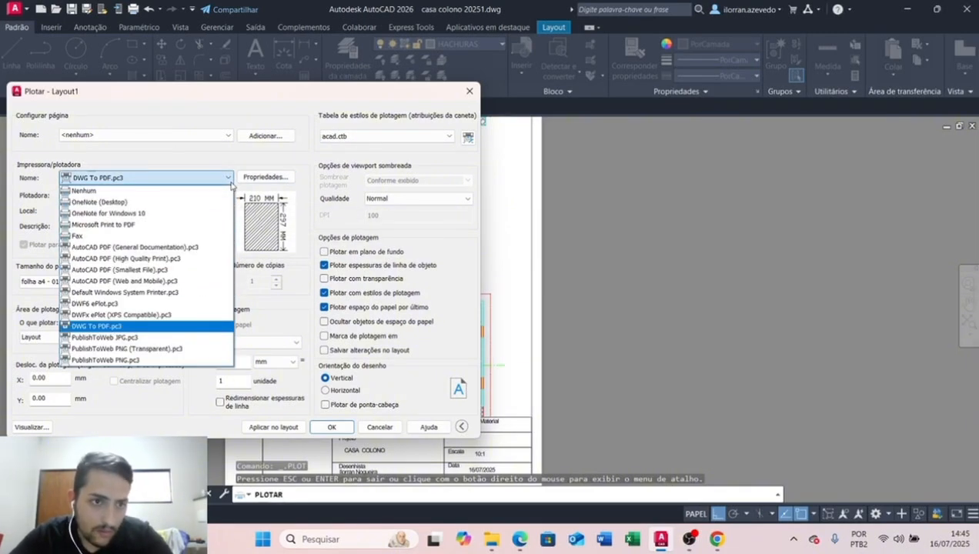
left_click(194, 213)
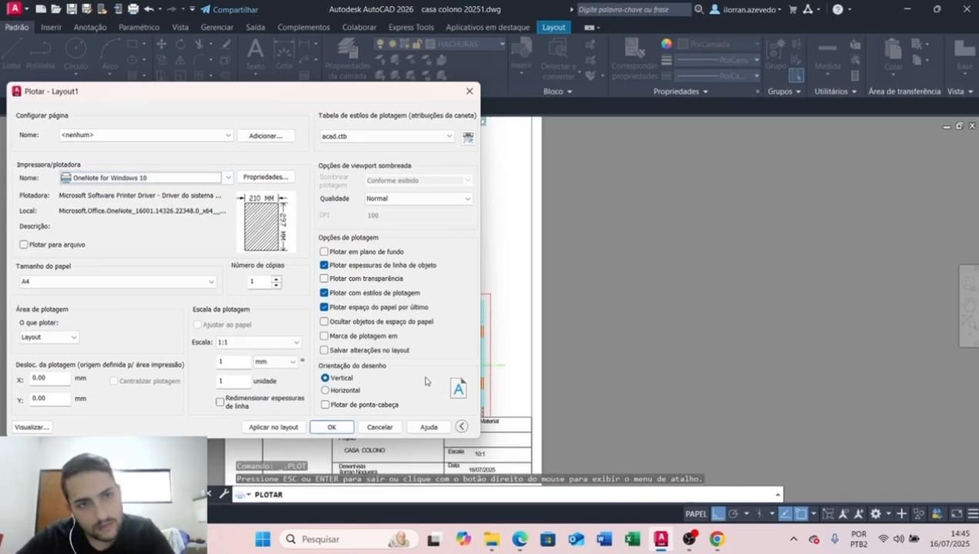
left_click(467, 92)
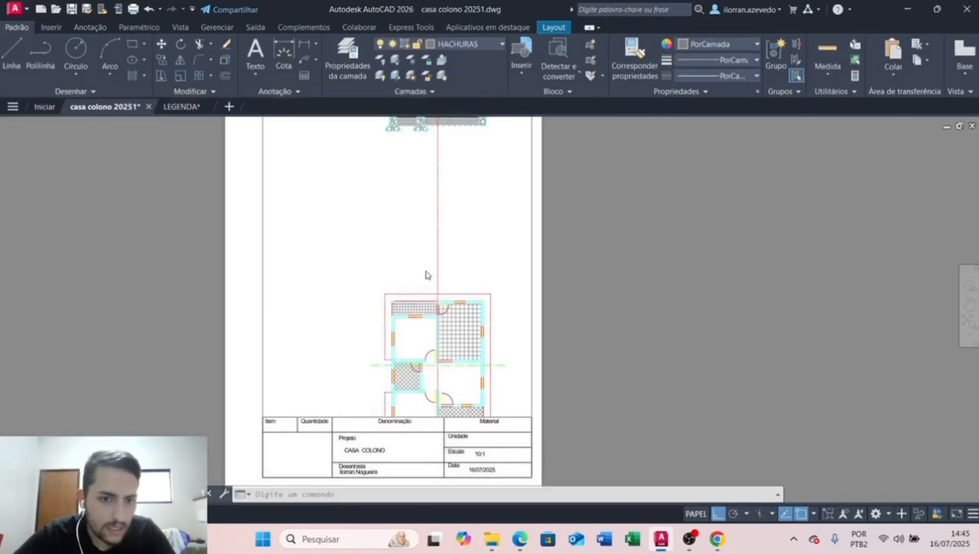
Examine the section and floor plan on the A4 layout sheet and review the drawing's layer list
scroll(375, 274, "down", 4)
scroll(375, 274, "up", 2)
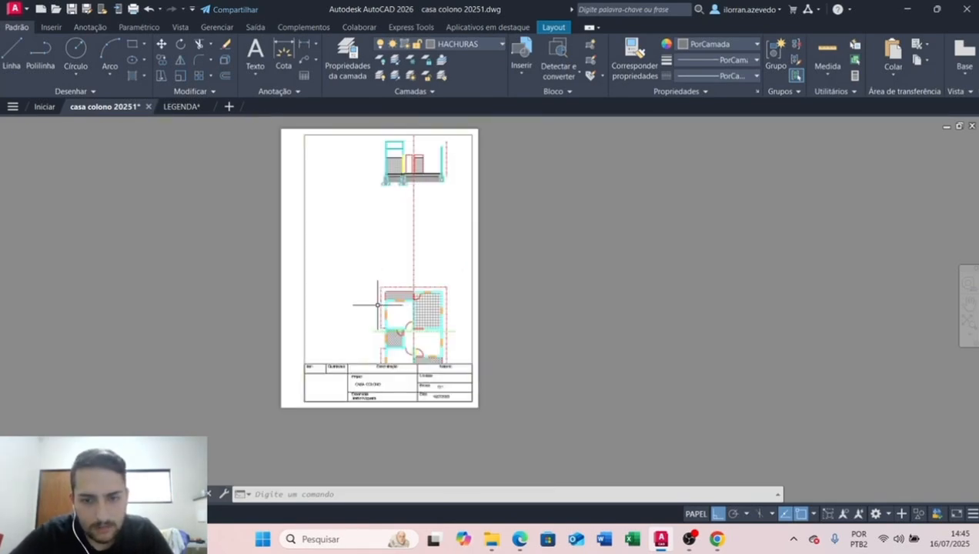
scroll(376, 297, "up", 2)
scroll(373, 323, "down", 4)
scroll(379, 308, "up", 2)
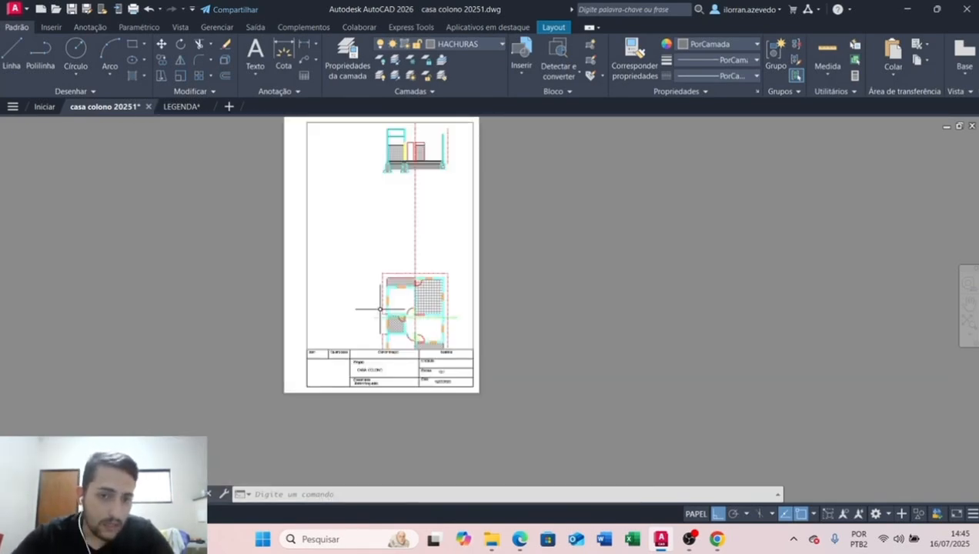
scroll(376, 307, "up", 3)
scroll(356, 236, "down", 2)
middle_click_drag(472, 283, 475, 283)
scroll(475, 283, "up", 2)
scroll(477, 280, "down", 4)
scroll(477, 280, "up", 4)
scroll(477, 280, "down", 4)
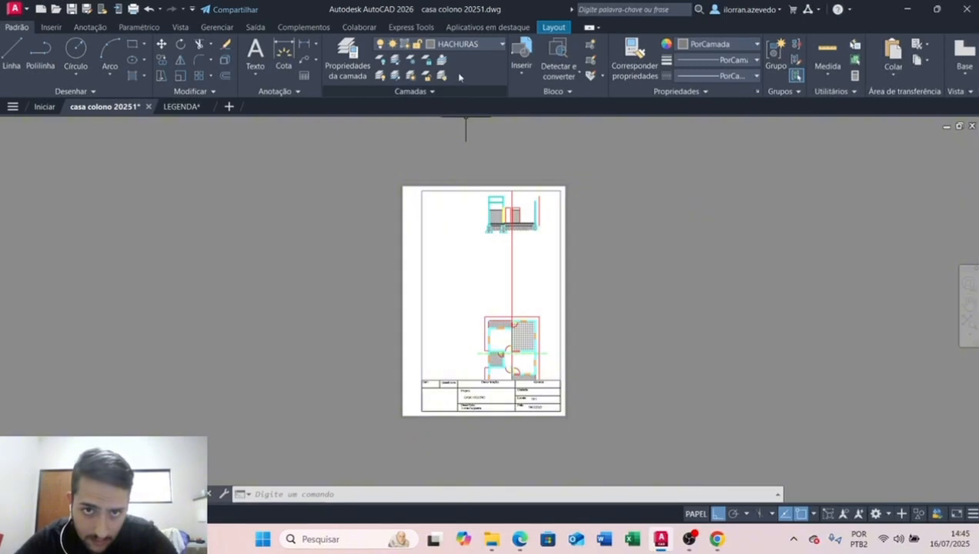
left_click(490, 47)
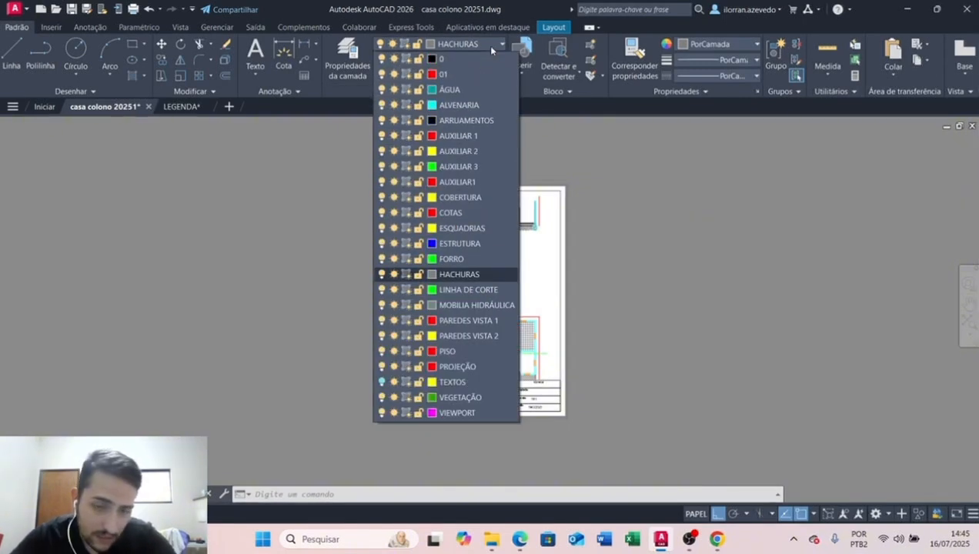
left_click(490, 46)
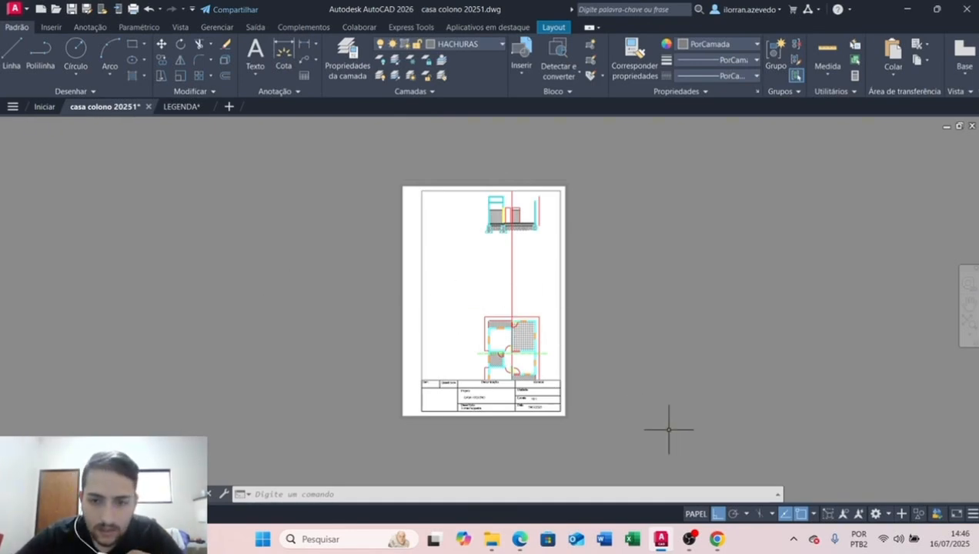
left_click(691, 540)
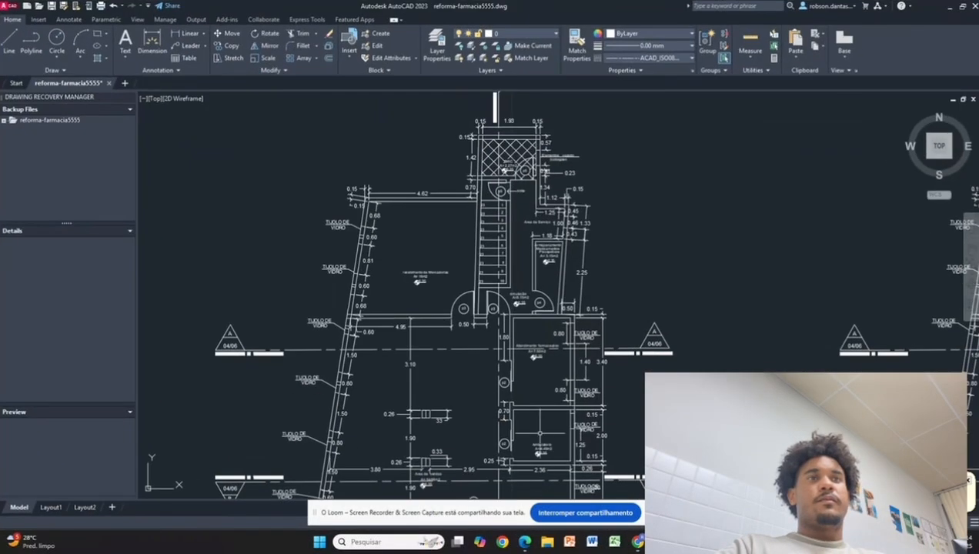
Examine the three pharmacy renovation floor plans in model space, including their dimensions, room labels and section markers
scroll(539, 434, "down", 8)
middle_click_drag(540, 433, 472, 313)
scroll(514, 361, "up", 4)
middle_click_drag(514, 360, 494, 411)
middle_click_drag(396, 293, 504, 352)
scroll(428, 313, "up", 4)
mouse_move(459, 310)
middle_mouse_down()
mouse_move(374, 297)
mouse_move(347, 305)
mouse_move(457, 312)
mouse_move(448, 322)
mouse_move(472, 298)
mouse_move(487, 231)
middle_mouse_up()
scroll(374, 296, "down", 4)
scroll(406, 317, "down", 2)
scroll(397, 315, "up", 4)
scroll(458, 309, "up", 4)
scroll(462, 303, "down", 2)
mouse_move(466, 367)
middle_mouse_down()
mouse_move(445, 327)
mouse_move(368, 318)
mouse_move(397, 292)
mouse_move(331, 275)
middle_mouse_up()
scroll(398, 293, "up", 2)
scroll(435, 289, "down", 2)
middle_click_drag(418, 238, 495, 320)
scroll(443, 324, "up", 2)
scroll(496, 308, "down", 2)
scroll(444, 363, "down", 4)
left_click_drag(444, 362, 423, 359)
middle_click_drag(424, 359, 407, 354)
scroll(531, 348, "up", 4)
middle_click_drag(651, 354, 394, 343)
scroll(625, 340, "up", 4)
middle_click_drag(629, 331, 453, 384)
scroll(704, 350, "down", 2)
scroll(699, 247, "up", 4)
middle_click_drag(863, 197, 588, 300)
scroll(700, 247, "down", 8)
middle_click_drag(328, 237, 390, 230)
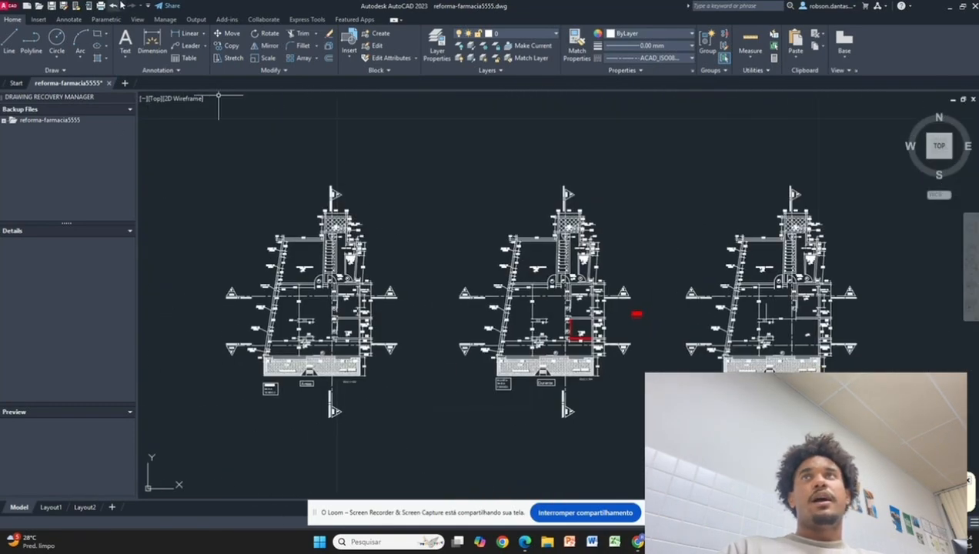
middle_click_drag(252, 236, 520, 290)
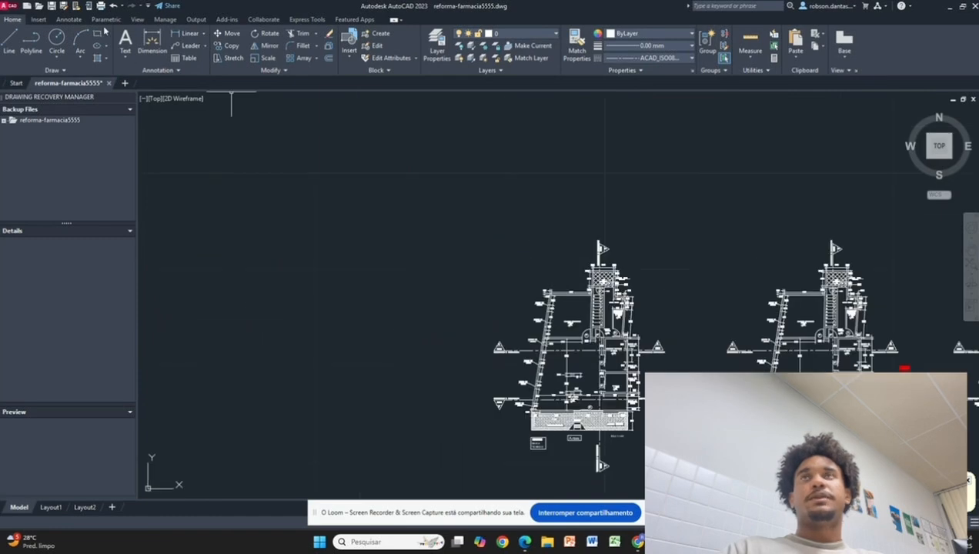
scroll(276, 160, "down", 3)
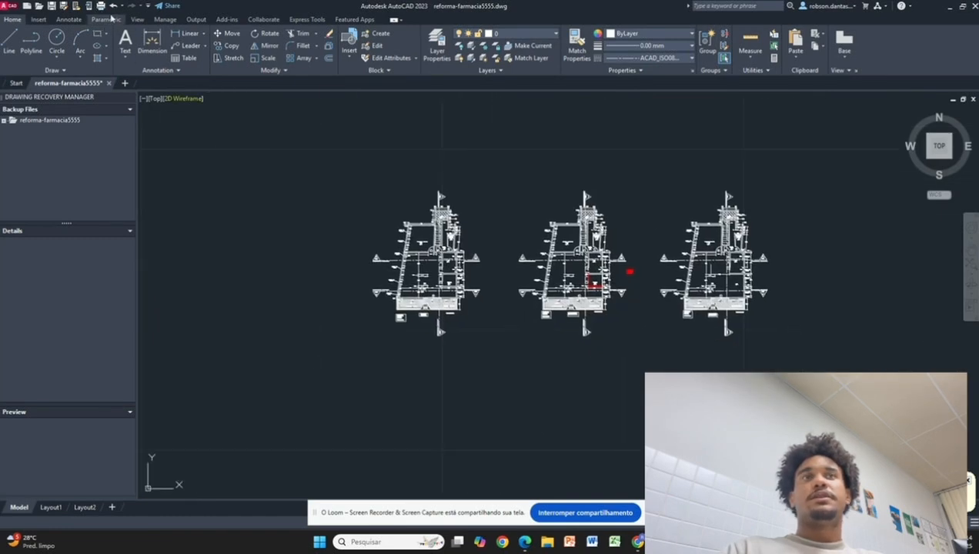
Start a plot of the model space and choose DWG To PDF.pc3 as the plotter
left_click(100, 5)
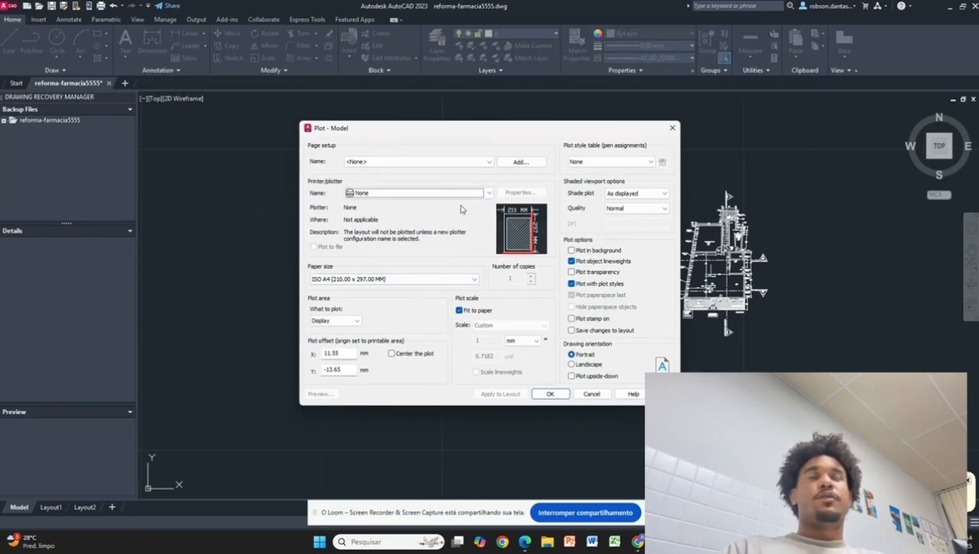
left_click(423, 195)
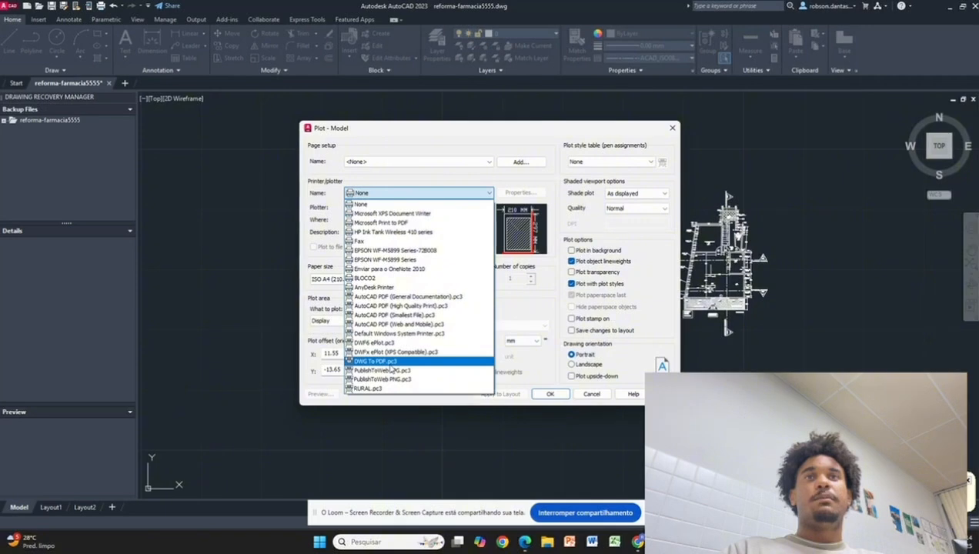
left_click(377, 362)
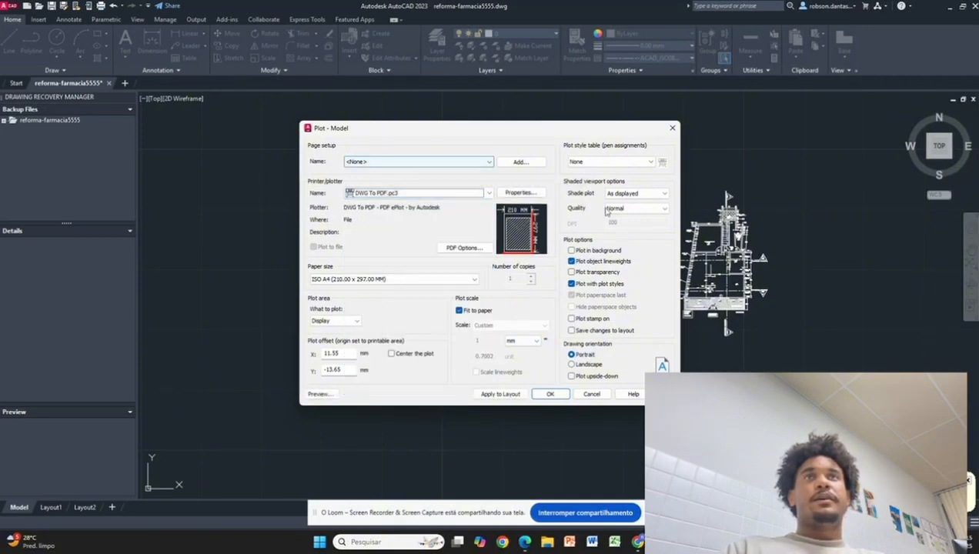
Set the shaded viewport quality to Maximum and review the paper sizes, keeping ISO A4 (210.00 x 297.00 MM)
left_click(640, 210)
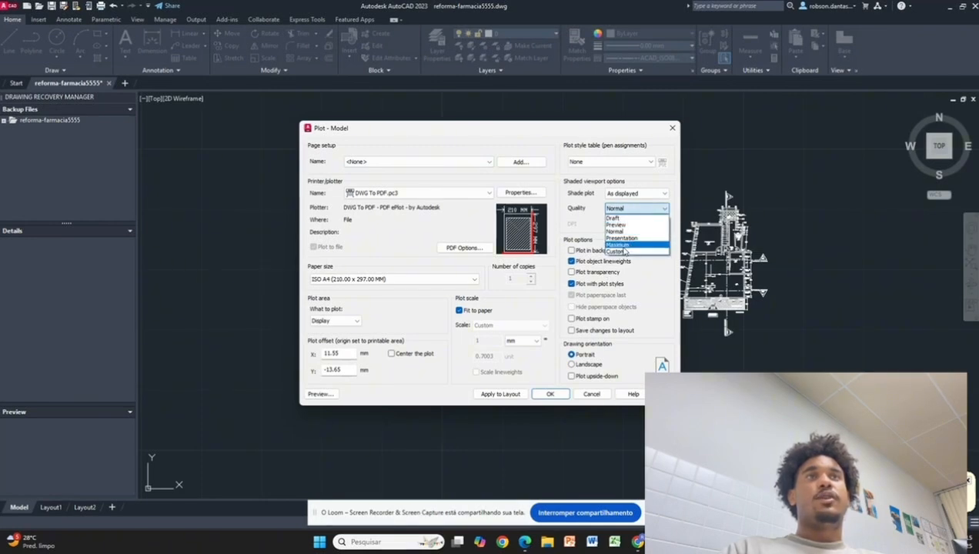
left_click(624, 245)
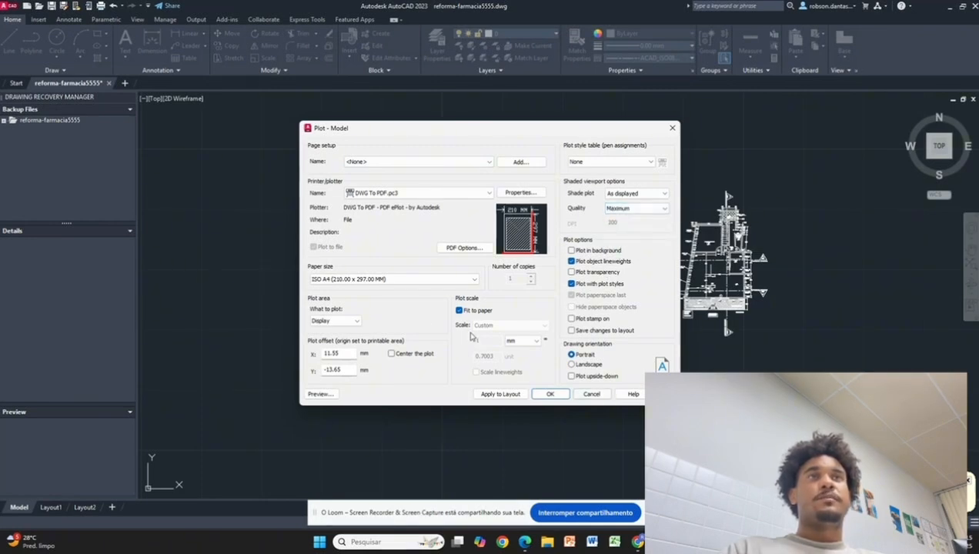
left_click(362, 280)
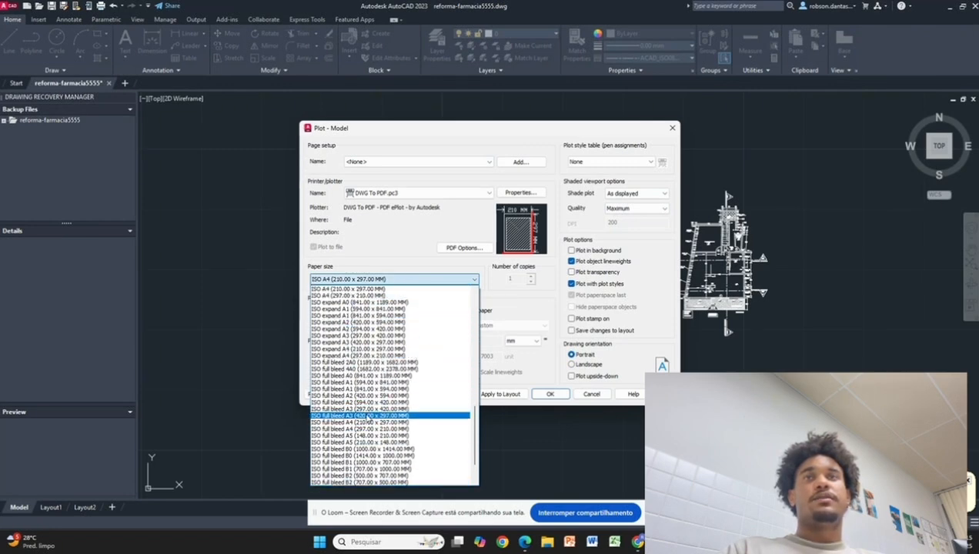
left_click(368, 281)
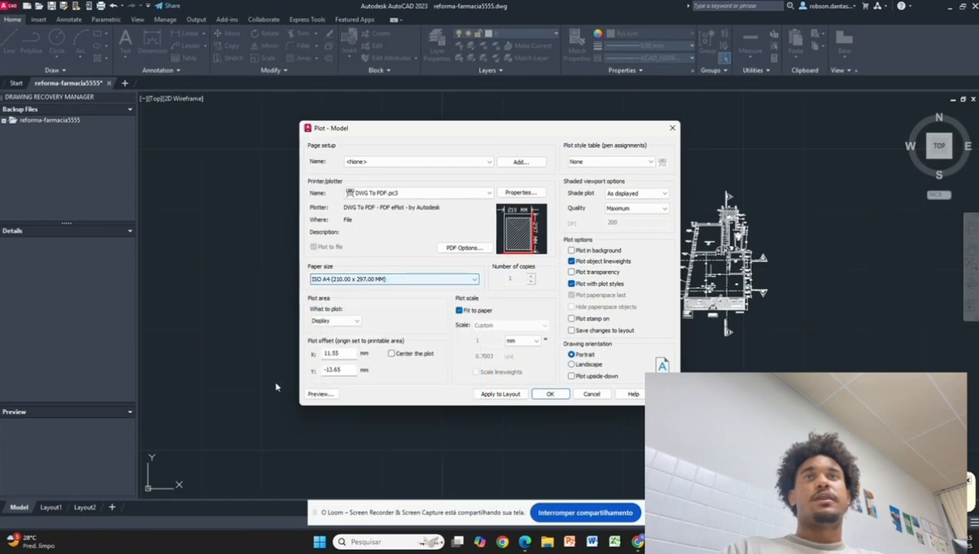
Set the plot area to a window enclosing the whole "Antes" floor plan with its section markers
left_click(350, 322)
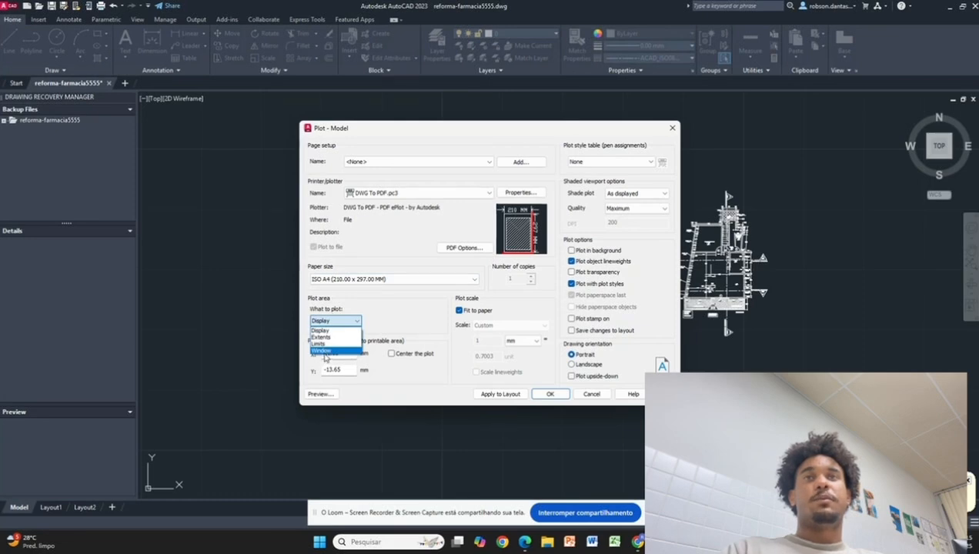
left_click(327, 352)
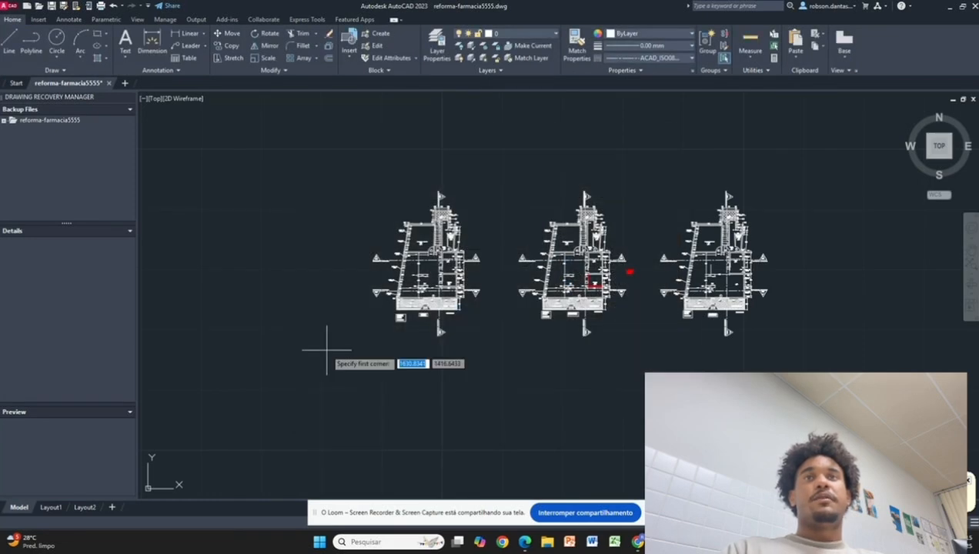
scroll(328, 269, "up", 4)
scroll(303, 211, "down", 2)
middle_click_drag(303, 211, 321, 201)
left_click(315, 124)
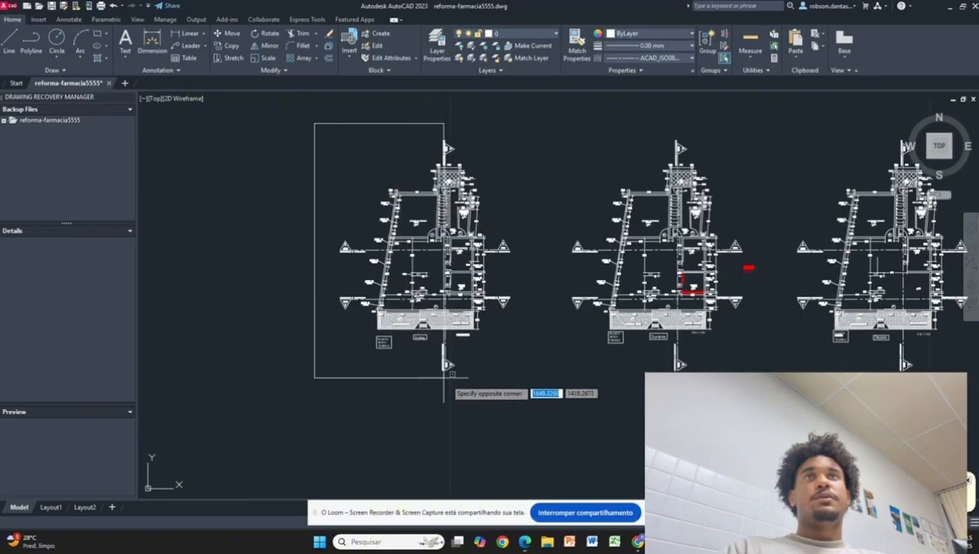
left_click(538, 408)
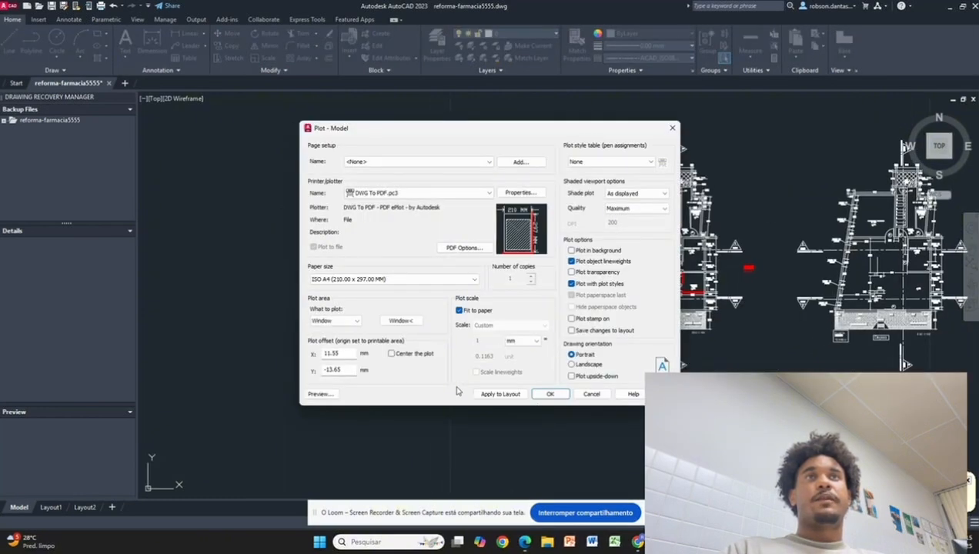
Preview the plot and examine the "Antes" floor plan's placement, dimensions and room labels on the A4 page
left_click(322, 395)
scroll(516, 331, "up", 8)
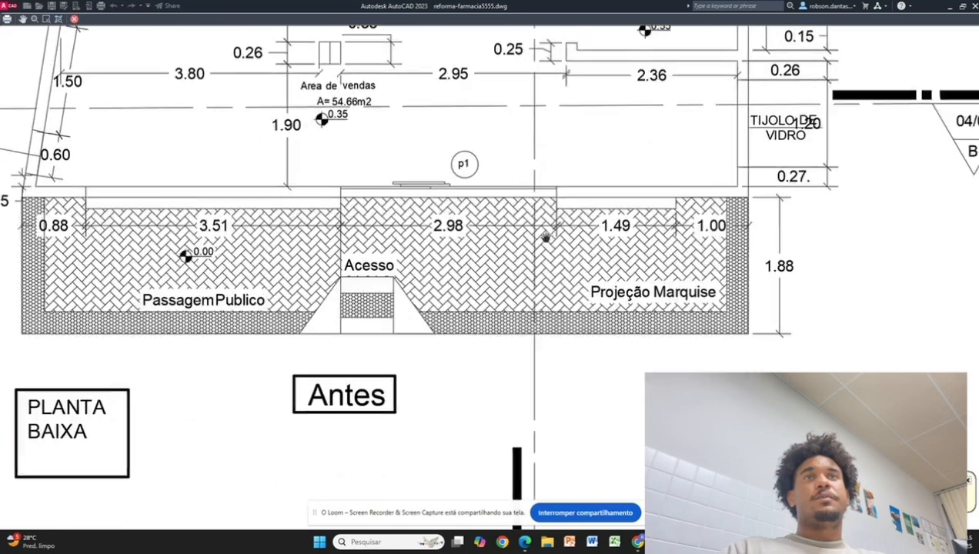
middle_click_drag(546, 238, 606, 218)
scroll(577, 249, "down", 2)
scroll(498, 292, "up", 2)
middle_click_drag(502, 291, 571, 250)
scroll(546, 323, "down", 2)
middle_click_drag(544, 319, 543, 385)
scroll(431, 286, "up", 2)
scroll(438, 291, "down", 6)
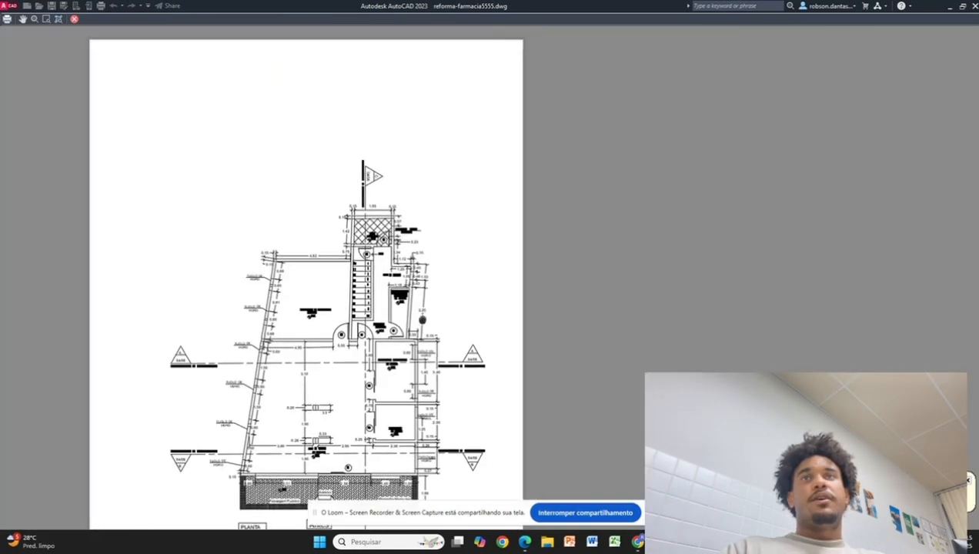
scroll(422, 320, "down", 3)
middle_click_drag(431, 277, 456, 194)
scroll(444, 242, "up", 6)
middle_click_drag(451, 243, 469, 246)
scroll(458, 244, "up", 6)
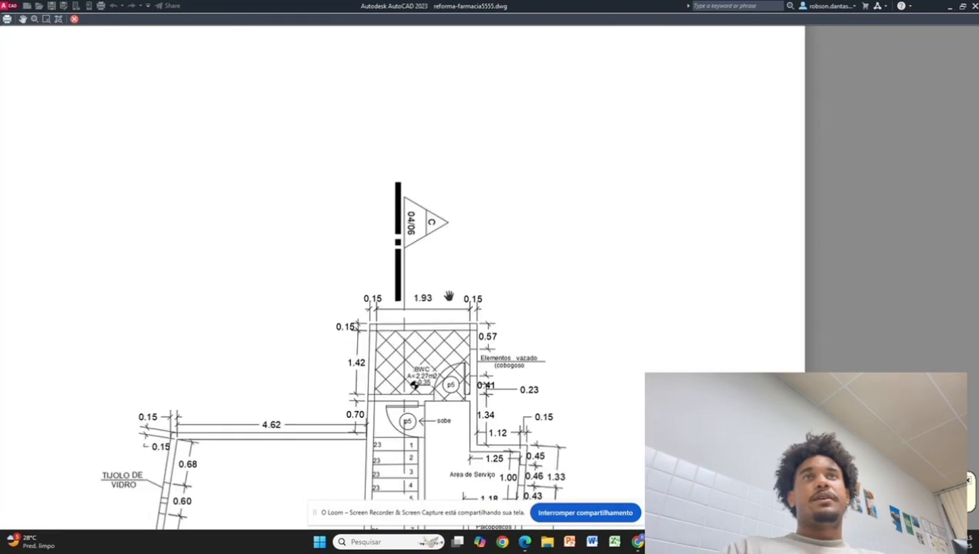
middle_click_drag(441, 411, 511, 325)
middle_click_drag(517, 360, 508, 310)
middle_click_drag(573, 307, 526, 243)
scroll(527, 243, "up", 2)
scroll(527, 242, "down", 6)
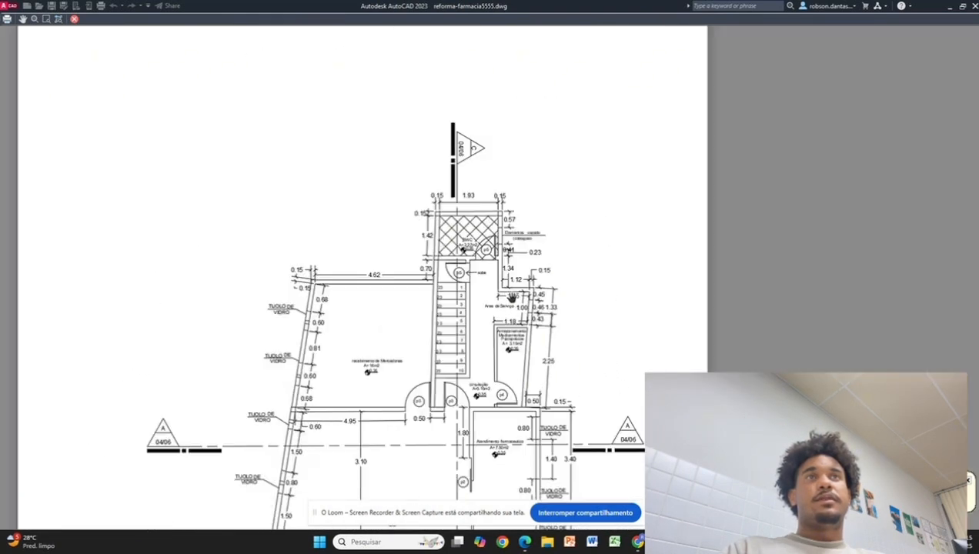
scroll(488, 268, "down", 3)
middle_click_drag(476, 363, 466, 305)
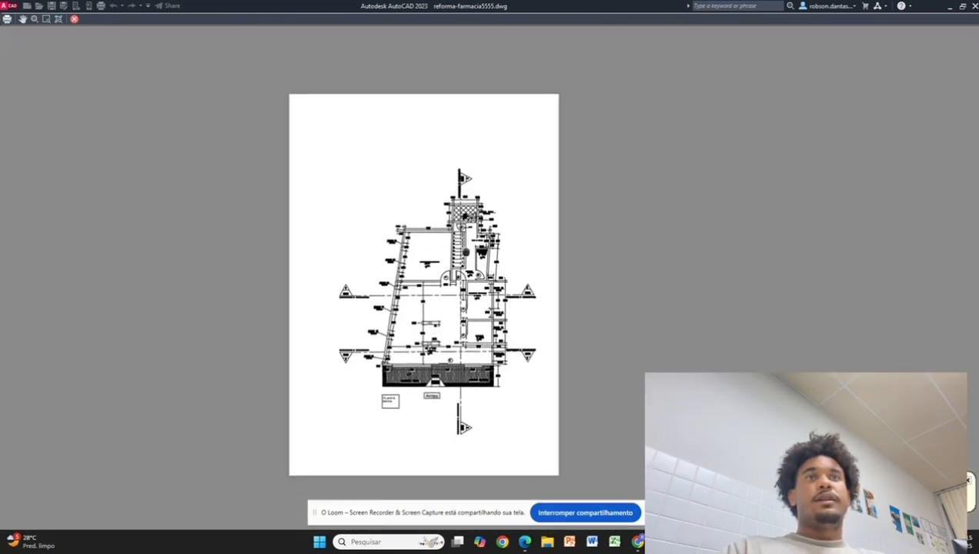
scroll(469, 293, "up", 4)
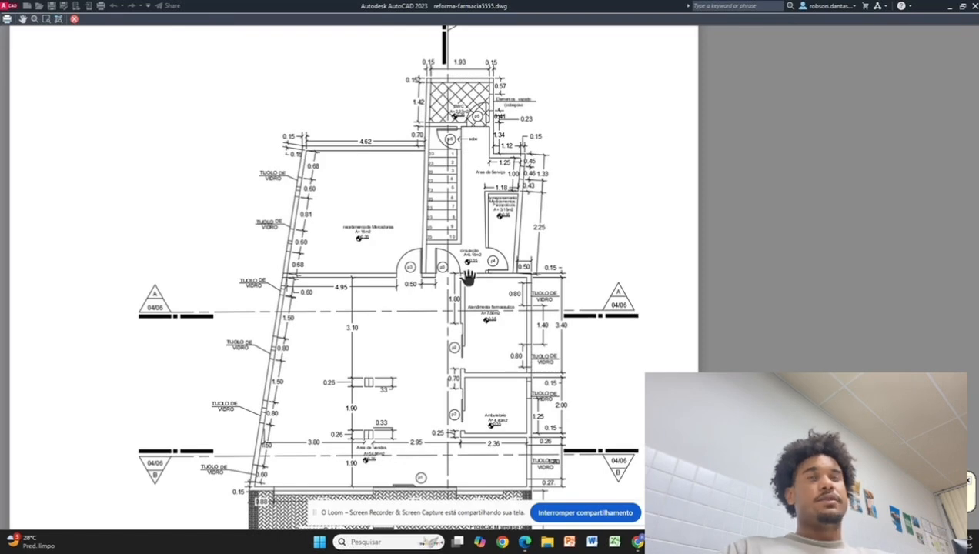
key("Escape")
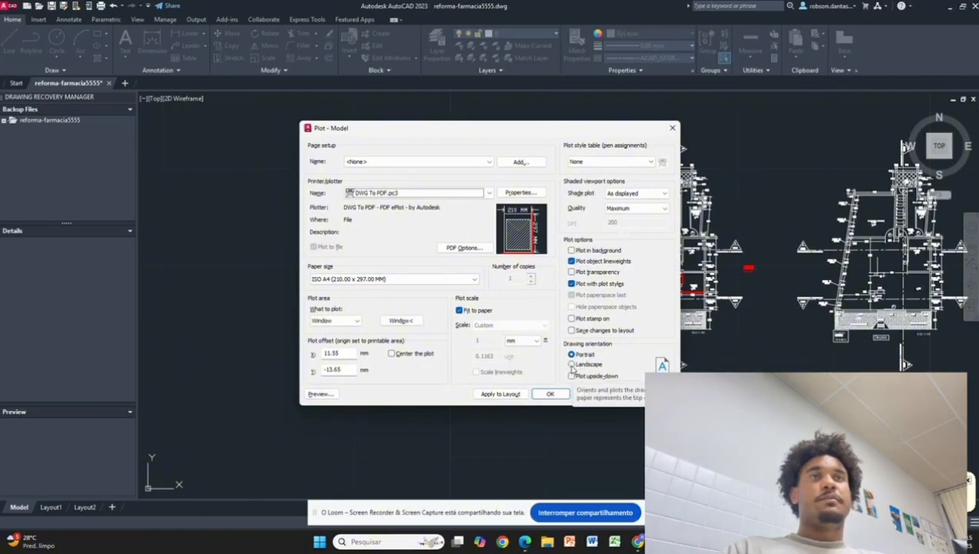
Try the Landscape orientation and upside-down plotting, reverting to Portrait with upside-down off
left_click(571, 364)
left_click(572, 354)
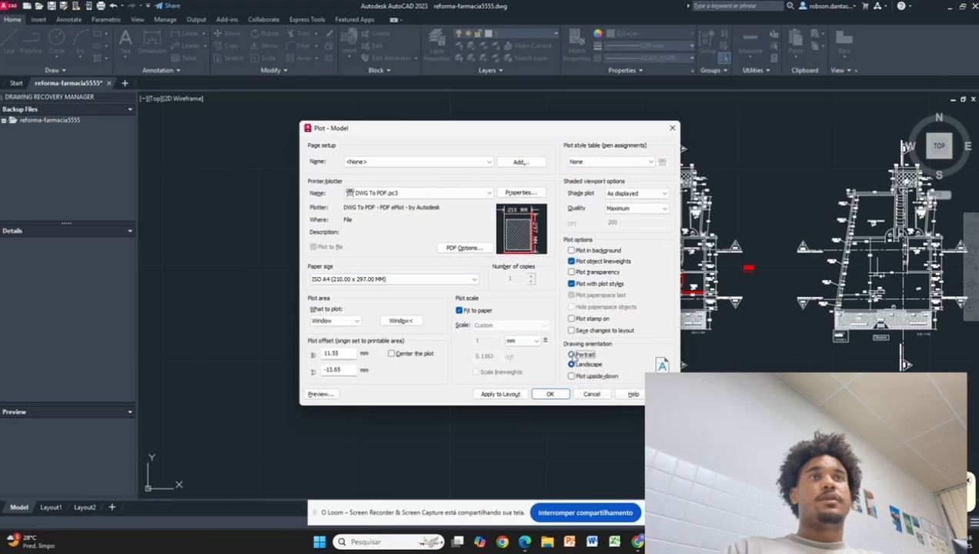
left_click(571, 375)
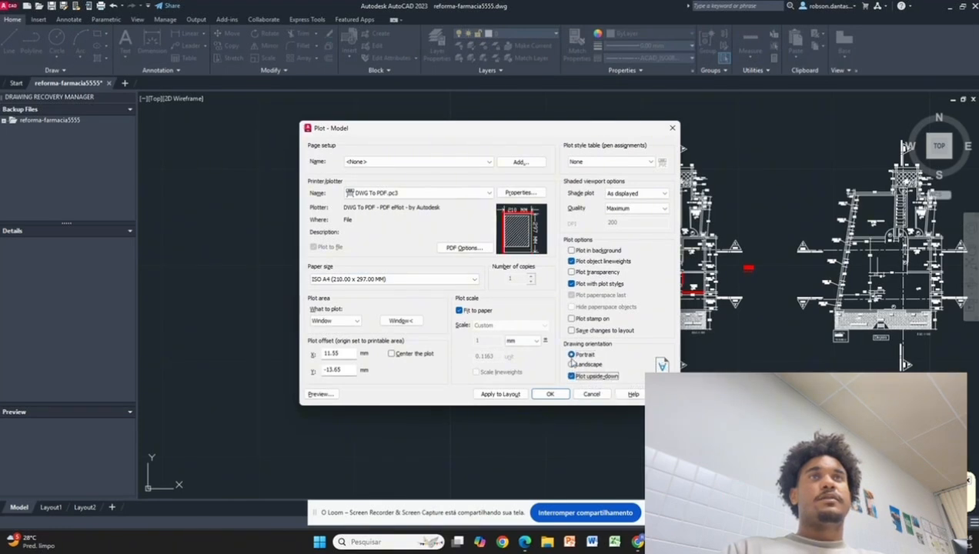
left_click(571, 376)
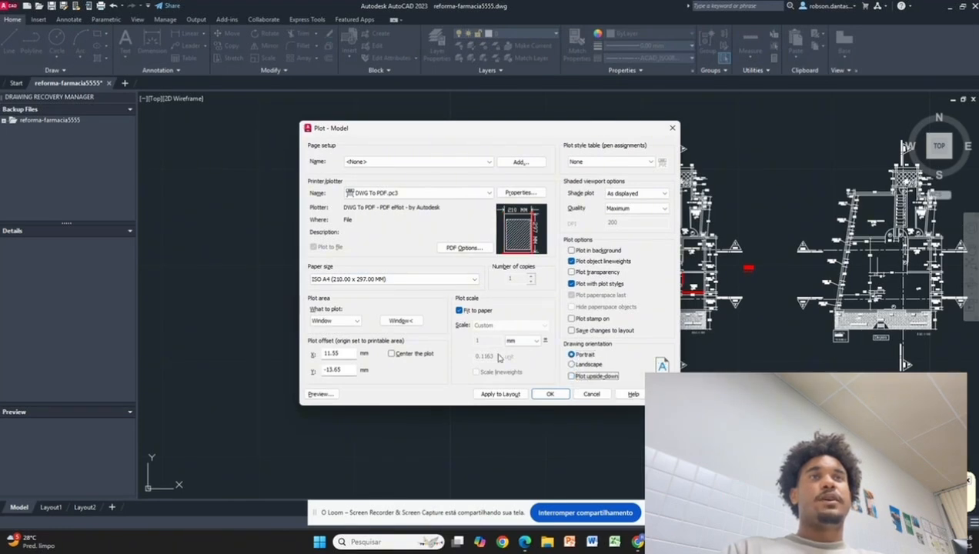
Plot the window to reforma-farmacia5555-Model.pdf in the Documentos folder, overwriting the existing file
left_click(549, 394)
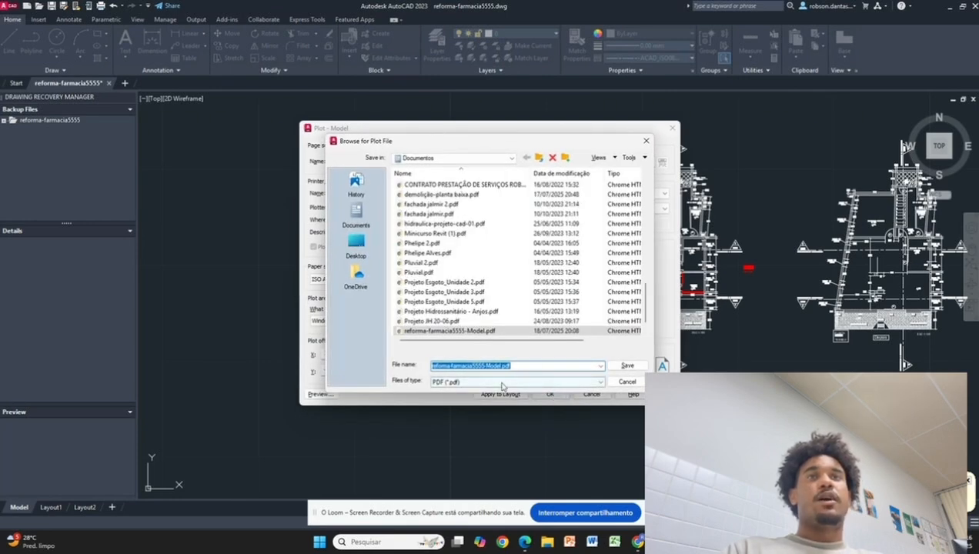
left_click(627, 367)
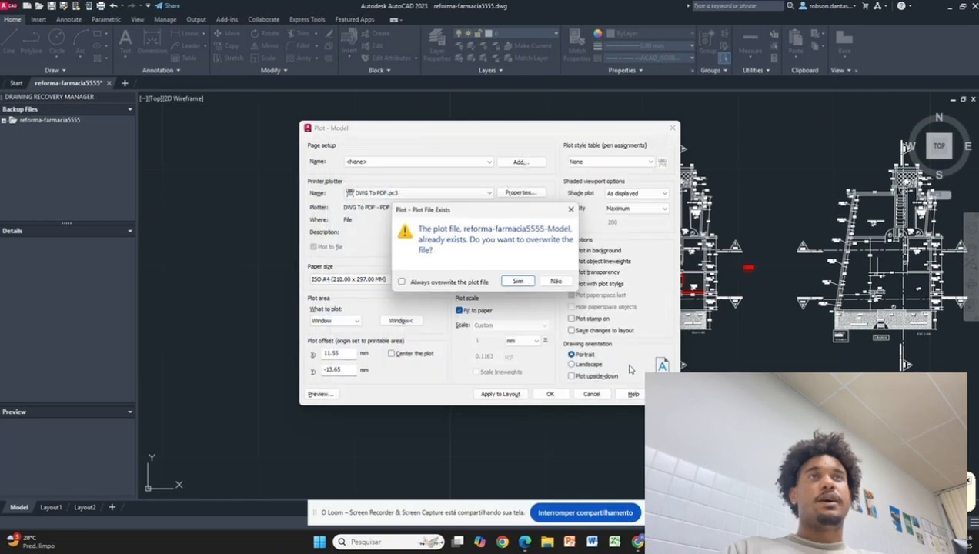
left_click(517, 282)
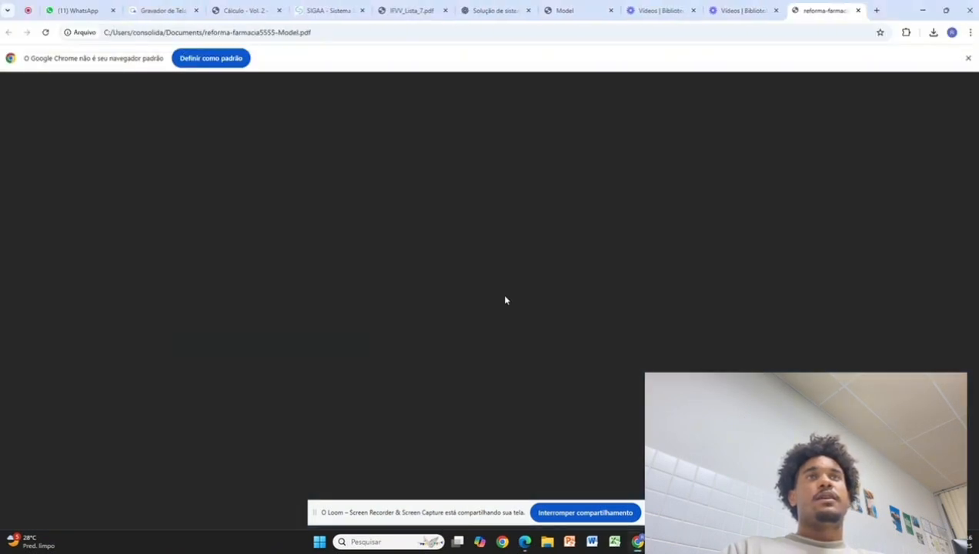
Check the plotted PDF page in Chrome, switch back to AutoCAD and view the floor plans in model space
scroll(560, 225, "down", 2)
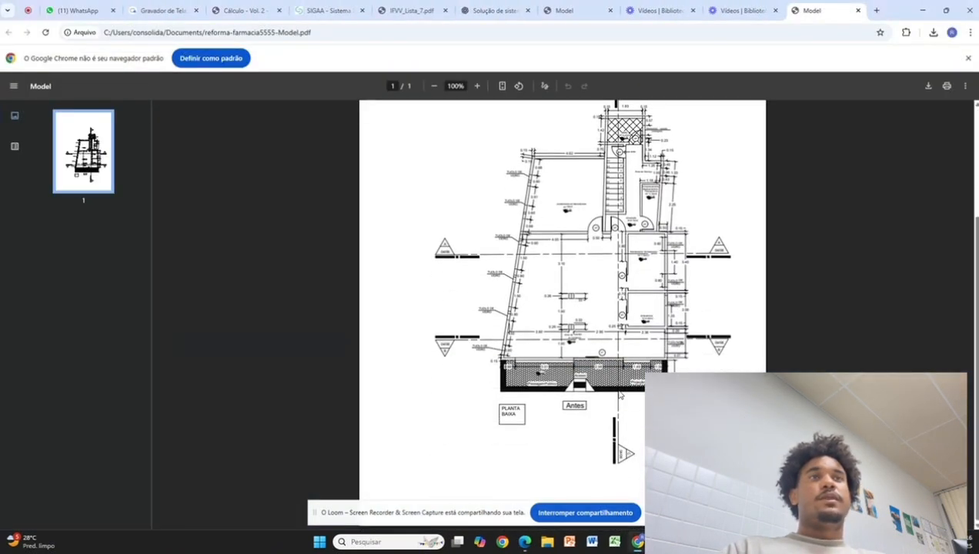
scroll(590, 343, "up", 2)
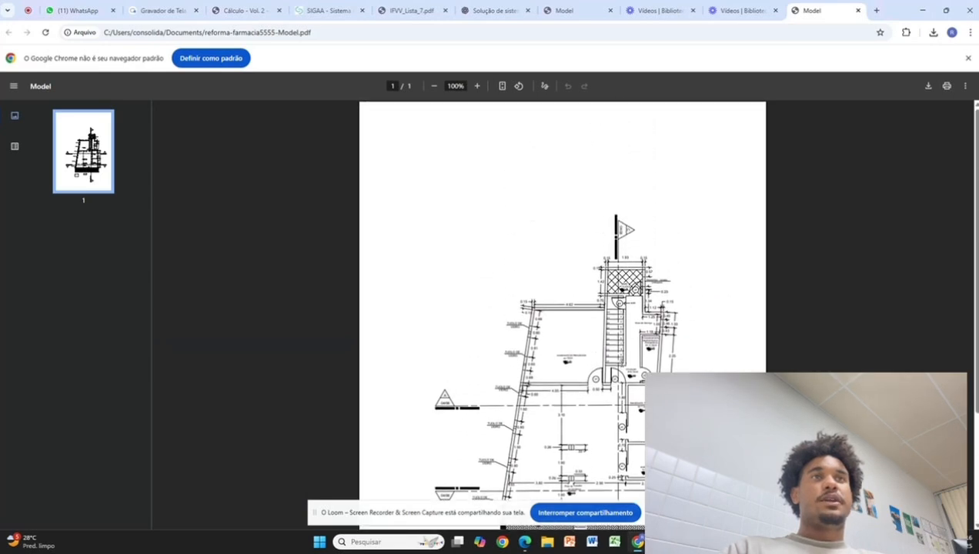
scroll(590, 344, "down", 2)
left_click(659, 542)
scroll(529, 393, "down", 2)
scroll(584, 359, "up", 2)
mouse_move(619, 329)
middle_mouse_down()
mouse_move(584, 359)
mouse_move(560, 290)
mouse_move(560, 326)
mouse_move(528, 366)
mouse_move(586, 356)
middle_mouse_up()
scroll(585, 359, "up", 2)
scroll(579, 312, "up", 6)
scroll(528, 365, "down", 4)
scroll(708, 344, "down", 2)
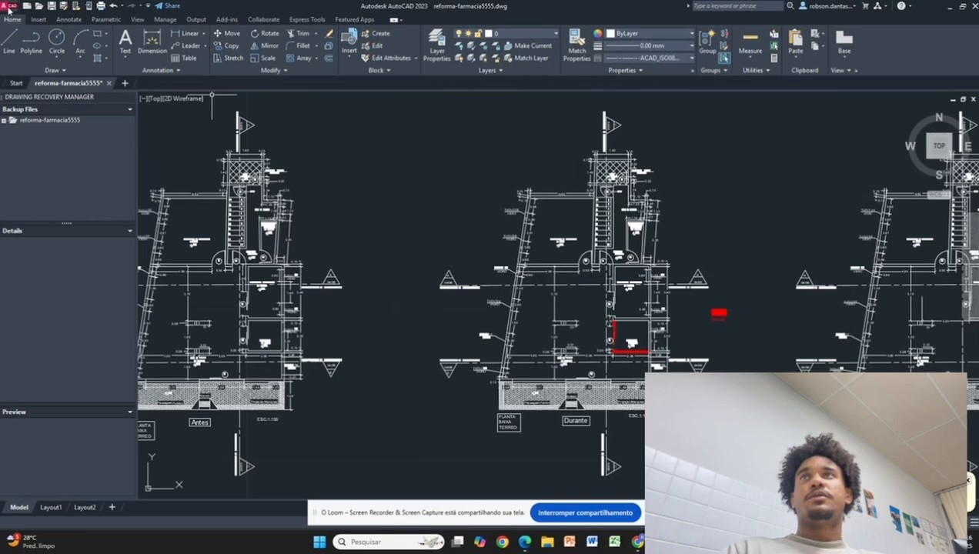
Save the drawing as reforma-farmacia5555.dwg in AutoCAD 2018 Drawing format in the Documentos folder, replacing the existing file
left_click(11, 7)
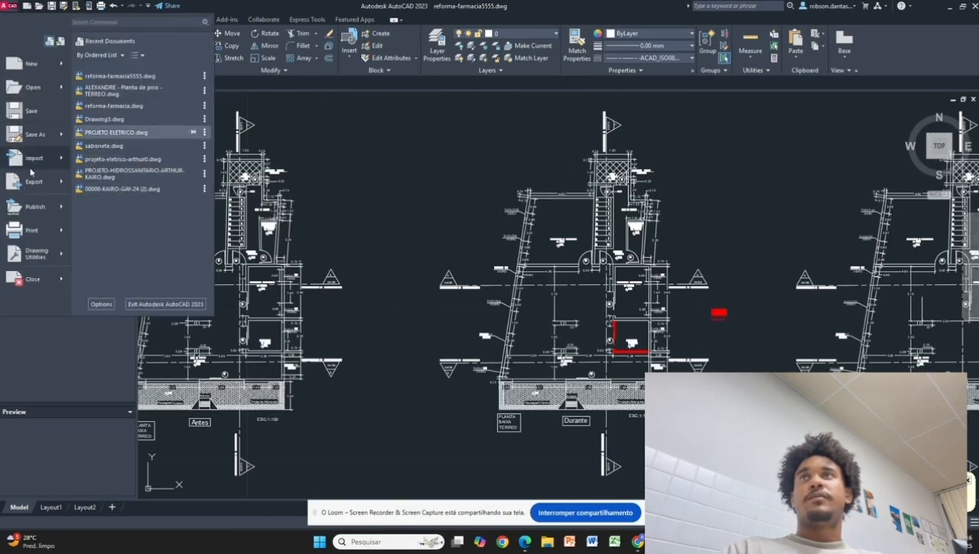
mouse_move(34, 136)
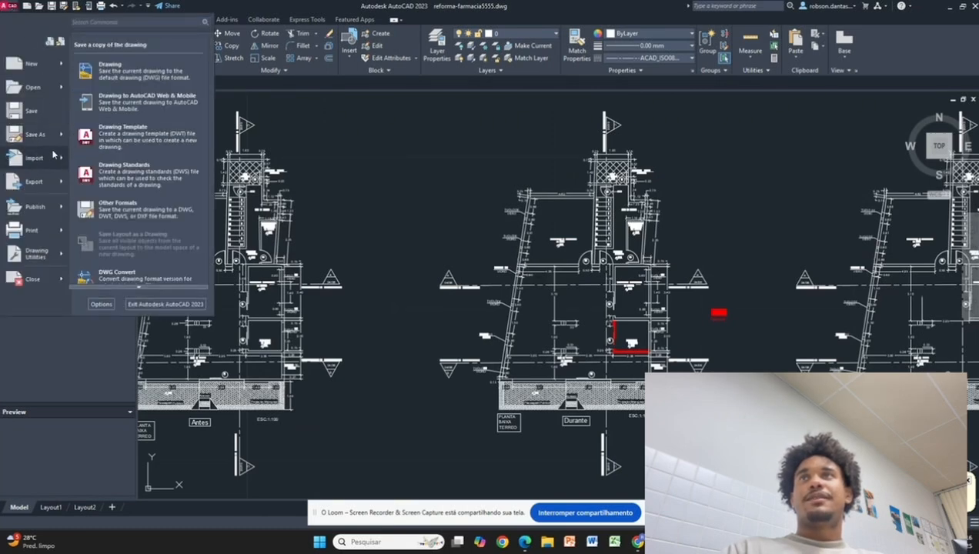
left_click(127, 220)
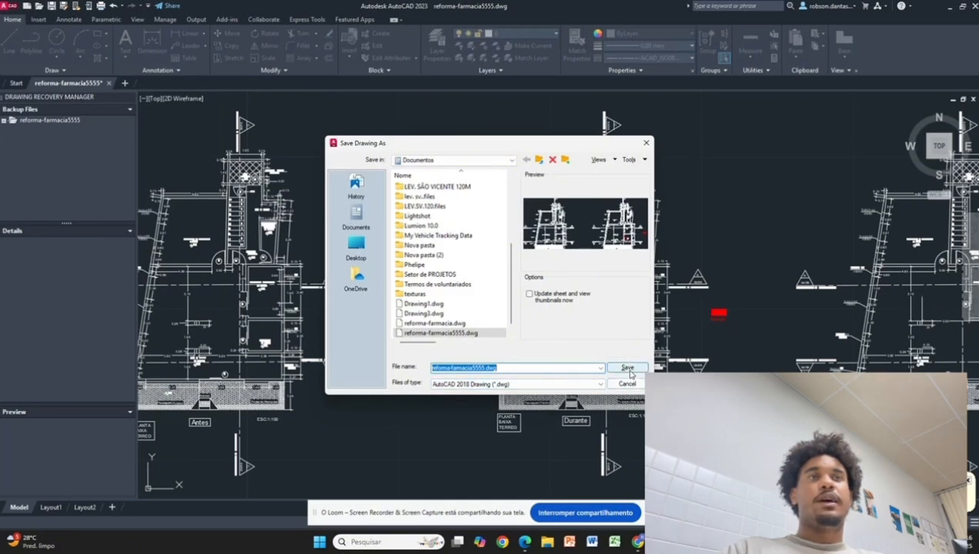
left_click(628, 369)
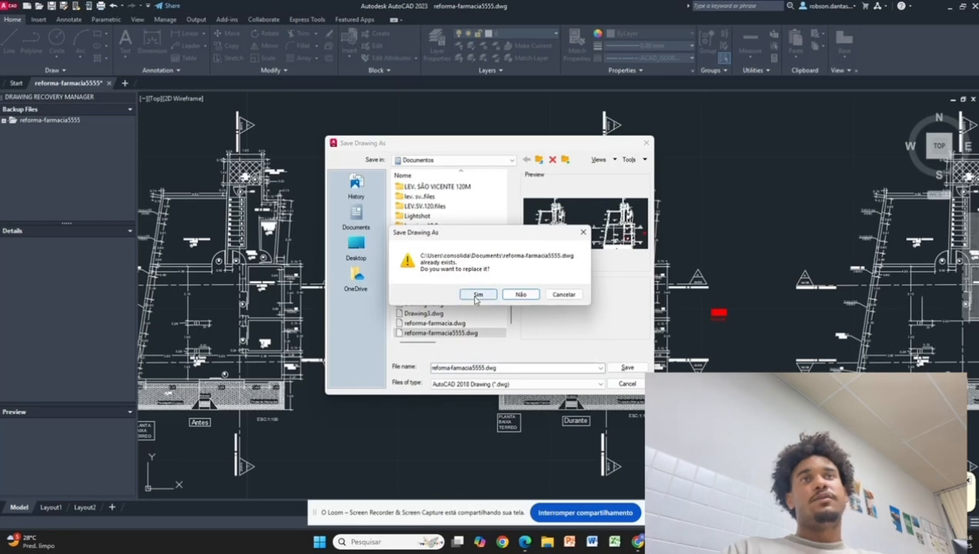
left_click(477, 296)
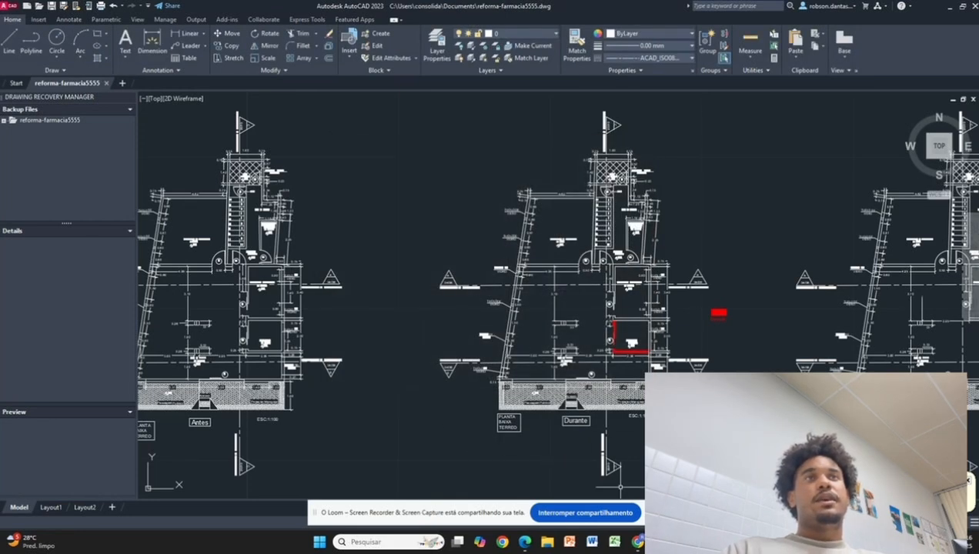